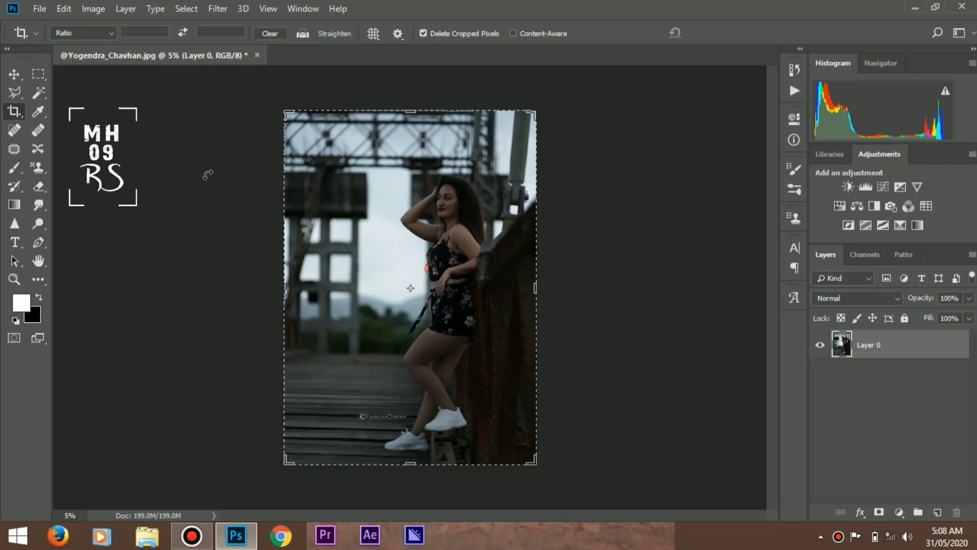
# Launch the Camera Raw Filter from the Filter menu on the bridge portrait's Layer 0
pyautogui.click(219, 9)
pyautogui.click(240, 102)
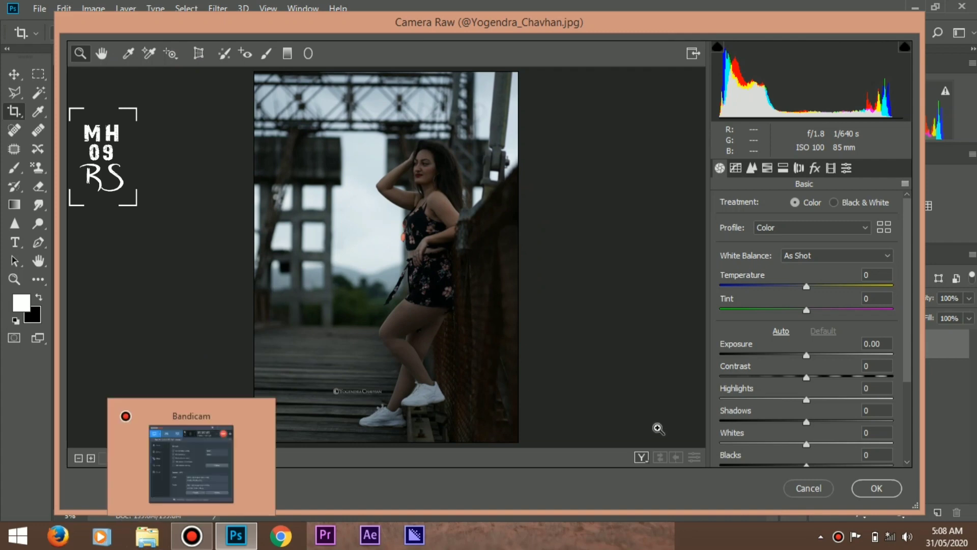
# Set Exposure +0.85, Whites -68, Shadows +52 and Highlights -93 in the Basic panel
pyautogui.moveTo(832, 364)
pyautogui.mouseDown()
pyautogui.moveTo(811, 353)
pyautogui.moveTo(820, 353)
pyautogui.moveTo(815, 377)
pyautogui.mouseUp()
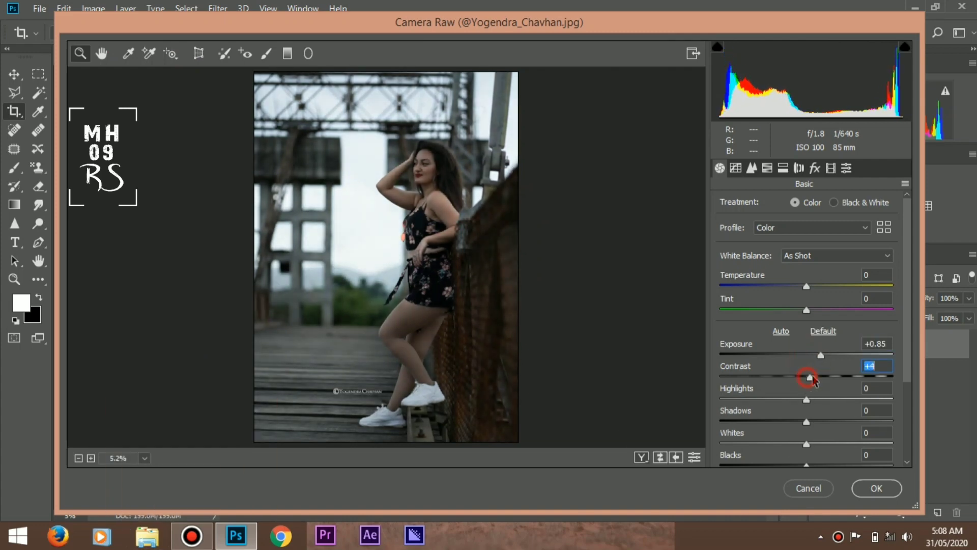
pyautogui.moveTo(809, 443); pyautogui.dragTo(746, 443)
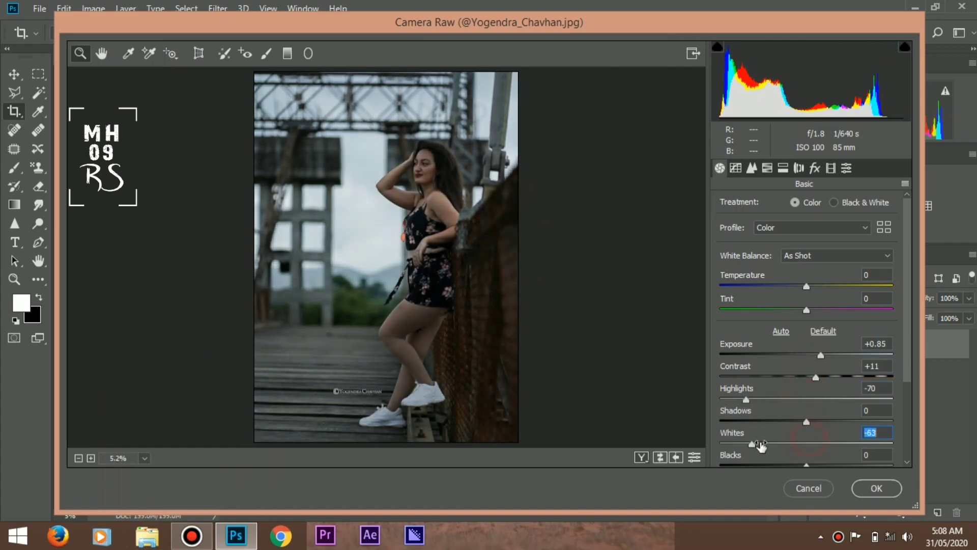
pyautogui.moveTo(806, 422); pyautogui.dragTo(851, 422)
pyautogui.moveTo(748, 397)
pyautogui.mouseDown()
pyautogui.moveTo(774, 399)
pyautogui.moveTo(719, 398)
pyautogui.moveTo(817, 399)
pyautogui.moveTo(726, 399)
pyautogui.mouseUp()
pyautogui.moveTo(751, 443)
pyautogui.mouseDown()
pyautogui.moveTo(805, 443)
pyautogui.moveTo(748, 440)
pyautogui.mouseUp()
# Leave Blacks at 0 and boost the lower Basic sliders: Clarity +16, Dehaze +11, Vibrance +43
pyautogui.scroll(-3, 778, 417)
pyautogui.moveTo(807, 396)
pyautogui.mouseDown()
pyautogui.moveTo(795, 399)
pyautogui.moveTo(807, 399)
pyautogui.mouseUp()
pyautogui.moveTo(812, 433)
pyautogui.mouseDown()
pyautogui.moveTo(841, 432)
pyautogui.moveTo(819, 432)
pyautogui.moveTo(816, 407)
pyautogui.moveTo(829, 432)
pyautogui.moveTo(860, 431)
pyautogui.moveTo(819, 431)
pyautogui.moveTo(849, 455)
pyautogui.moveTo(815, 455)
pyautogui.mouseUp()
pyautogui.scroll(-2, 810, 432)
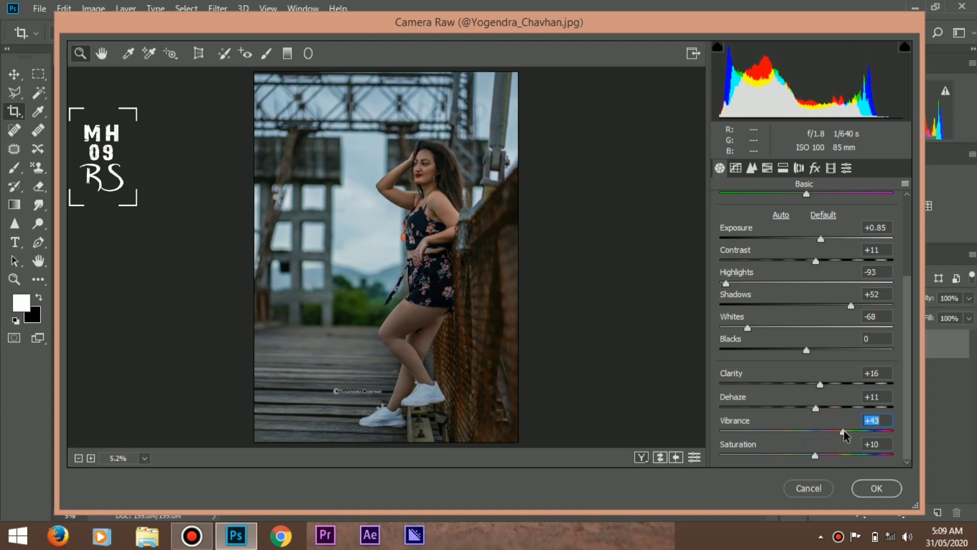
pyautogui.scroll(5, 814, 381)
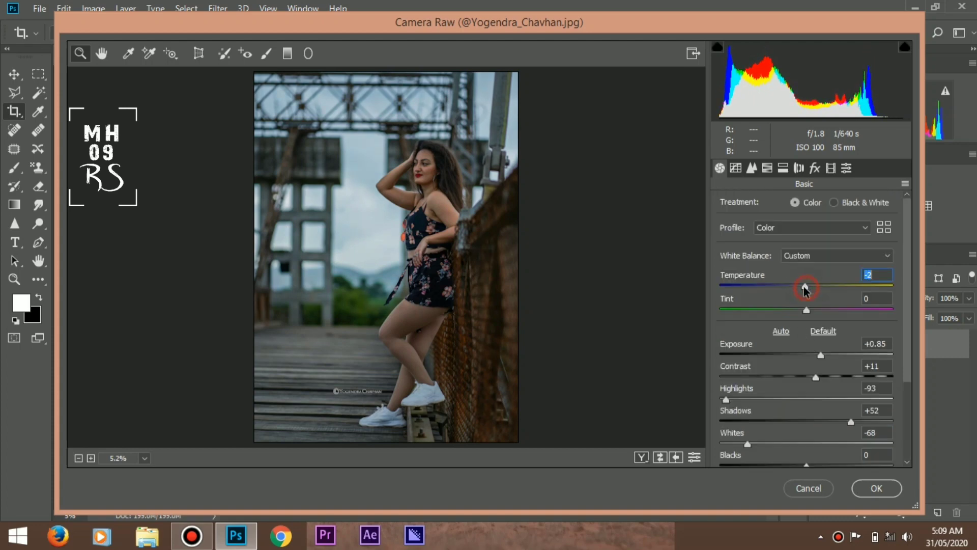
# In the HSL panel, set the Oranges luminance to +4
pyautogui.click(767, 169)
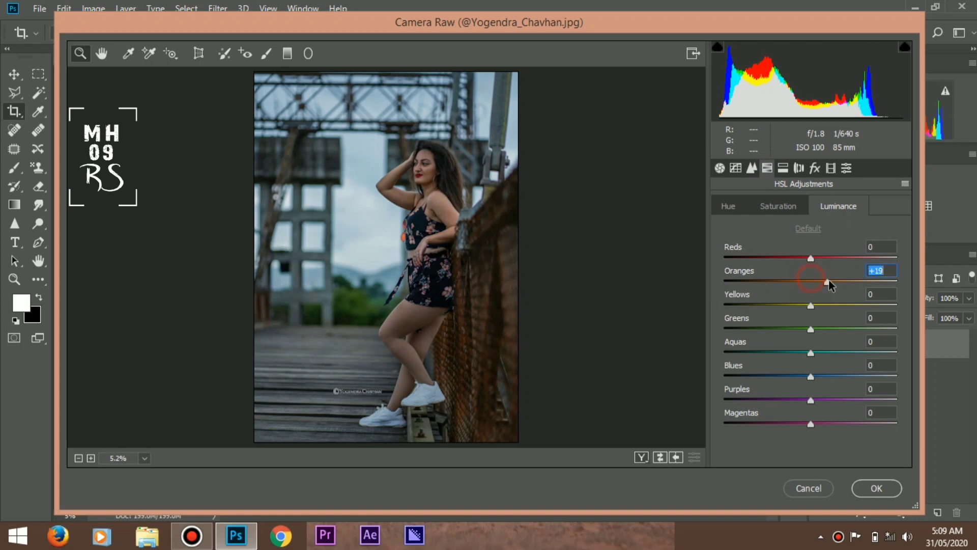
pyautogui.moveTo(828, 281); pyautogui.dragTo(803, 281)
pyautogui.click(779, 205)
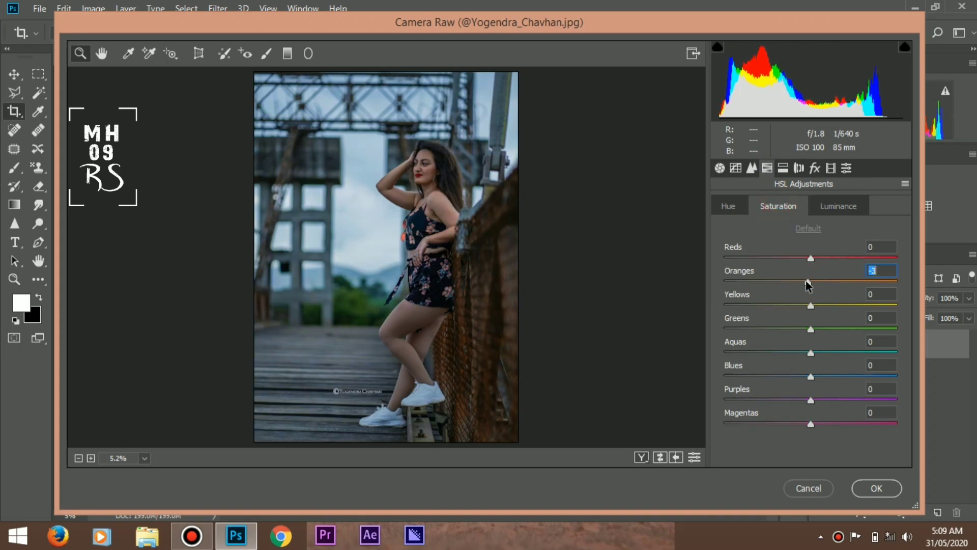
pyautogui.click(824, 206)
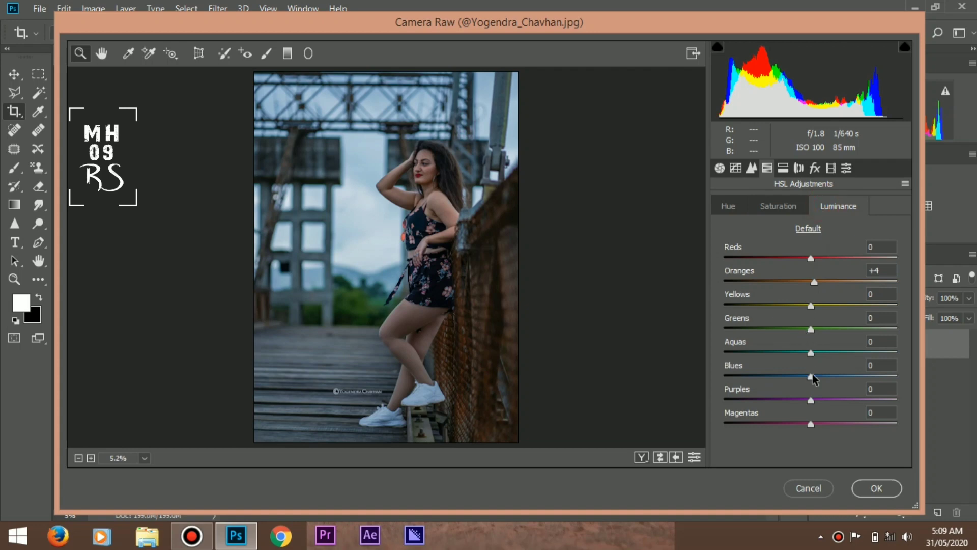
pyautogui.moveTo(810, 375)
pyautogui.mouseDown()
pyautogui.moveTo(748, 375)
pyautogui.moveTo(768, 381)
pyautogui.mouseUp()
# Set HSL saturation to Blues -50, Reds slightly up, Greens +76, Yellows -33, and apply the edits
pyautogui.click(778, 206)
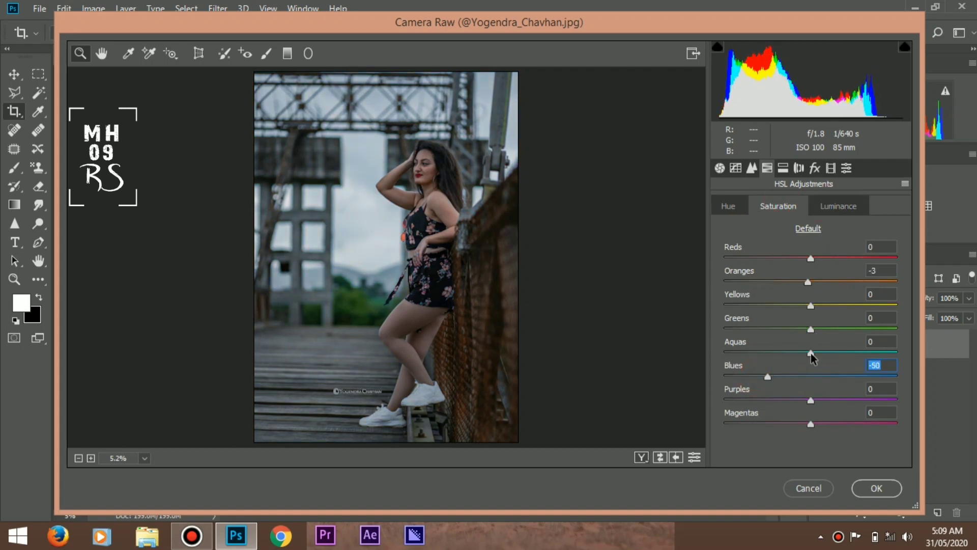
pyautogui.moveTo(811, 258); pyautogui.dragTo(811, 259)
pyautogui.moveTo(810, 329); pyautogui.dragTo(876, 328)
pyautogui.moveTo(811, 305); pyautogui.dragTo(771, 305)
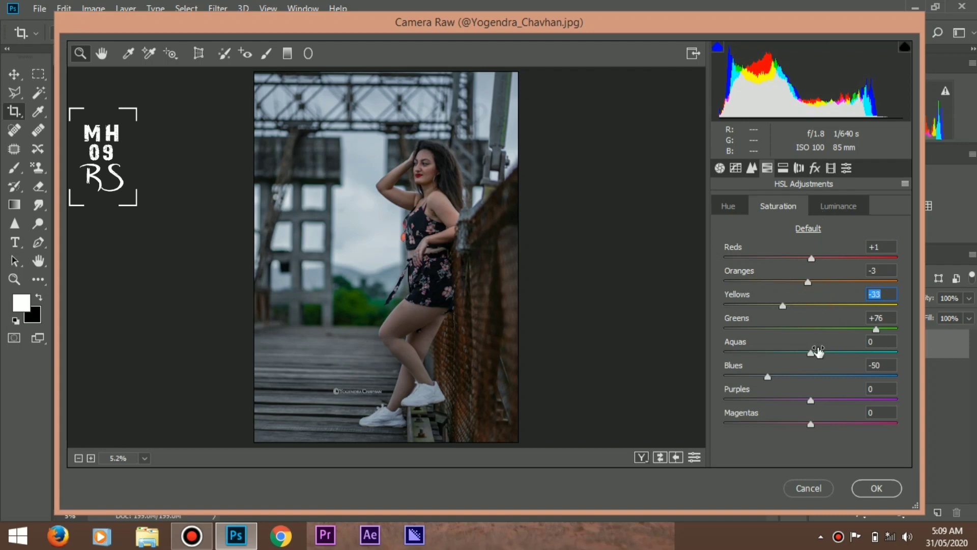
pyautogui.click(873, 487)
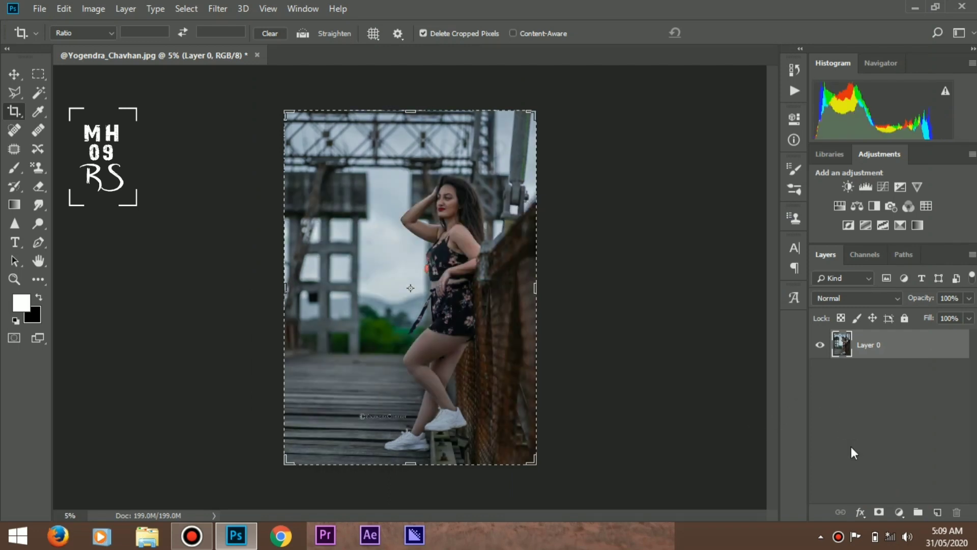
# Add a Selective Color adjustment layer and shift the Cyan and Magenta of the Yellows
pyautogui.click(900, 509)
pyautogui.click(671, 176)
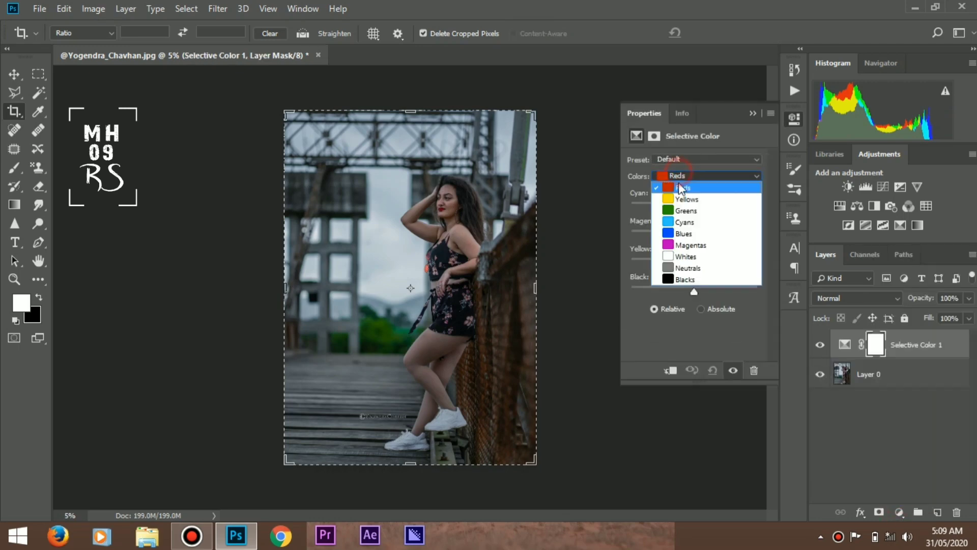
pyautogui.click(681, 192)
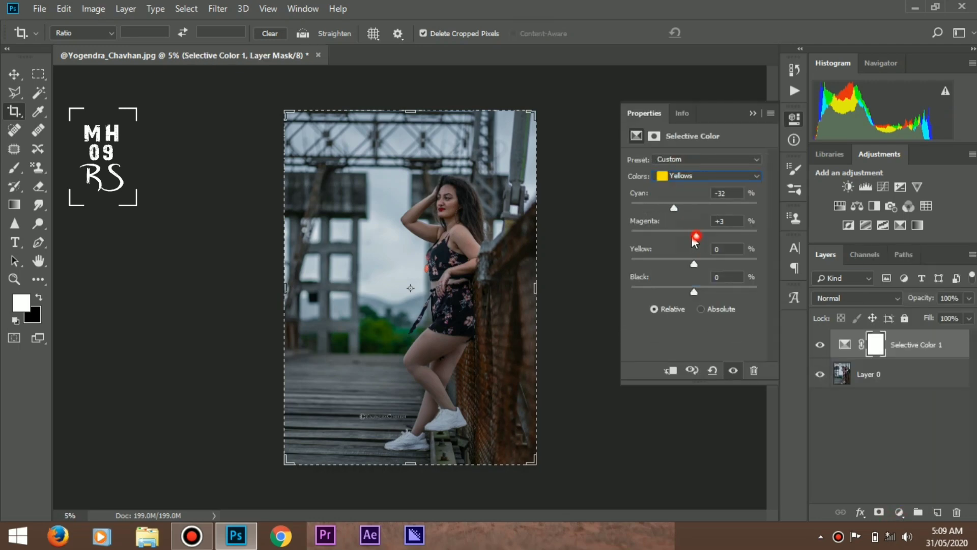
pyautogui.moveTo(746, 207); pyautogui.dragTo(717, 208)
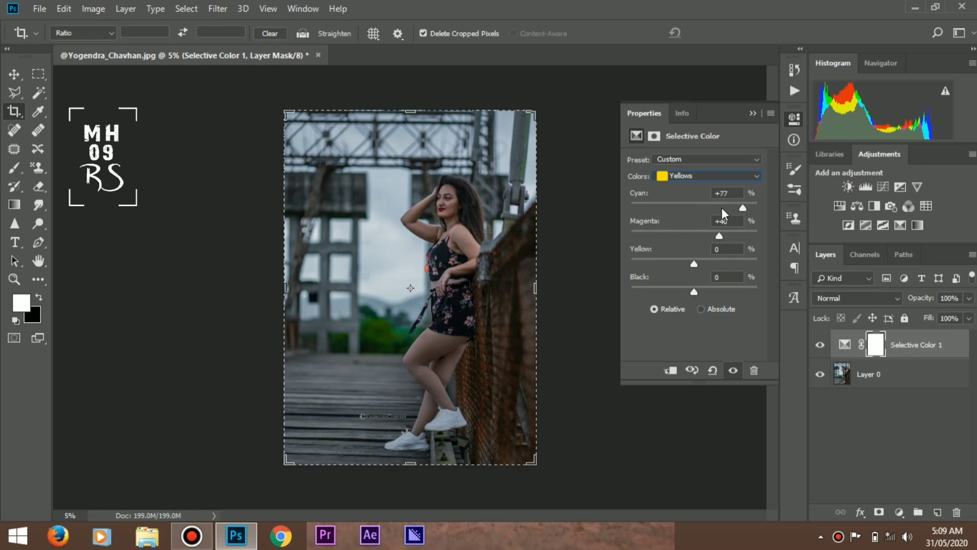
pyautogui.moveTo(693, 264); pyautogui.dragTo(717, 263)
# Set the Greens to Cyan -78, Magenta +49 and Yellow -20
pyautogui.click(708, 175)
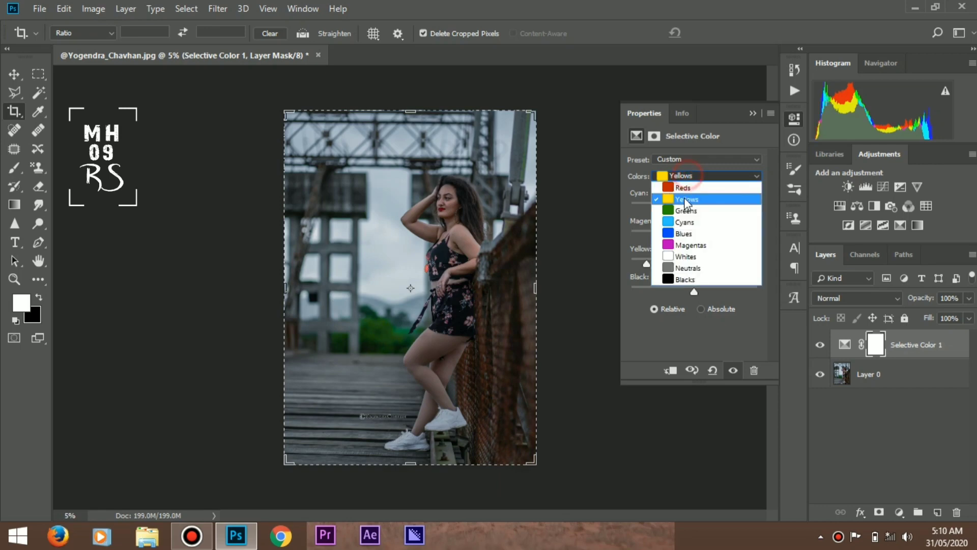
pyautogui.click(700, 210)
pyautogui.moveTo(703, 203); pyautogui.dragTo(694, 202)
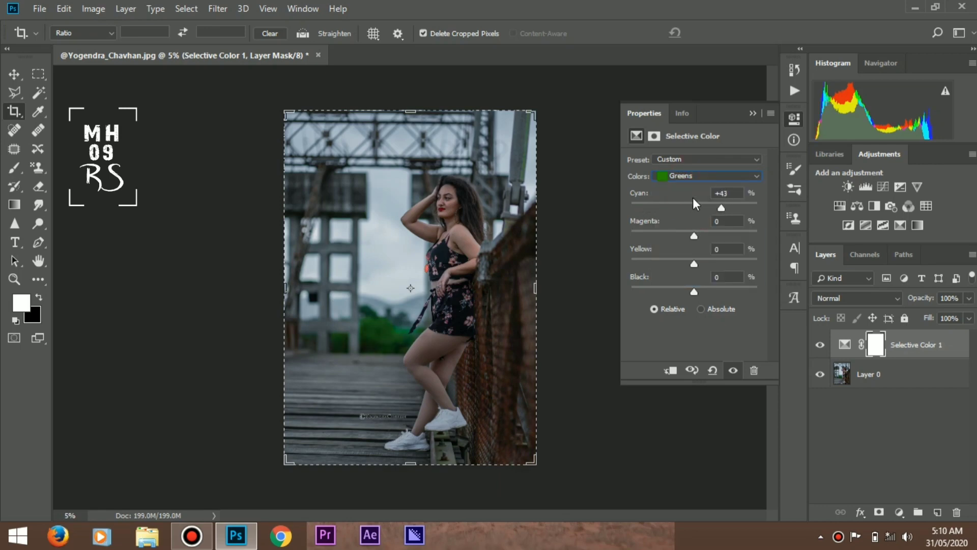
pyautogui.moveTo(693, 236); pyautogui.dragTo(724, 236)
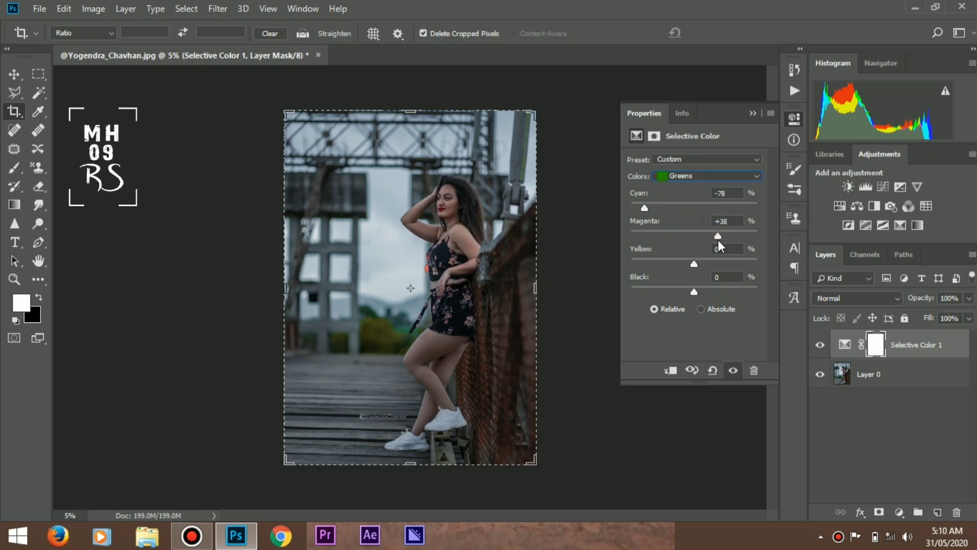
pyautogui.moveTo(693, 263); pyautogui.dragTo(667, 261)
# Set the Blacks range's Black value to +1
pyautogui.click(685, 175)
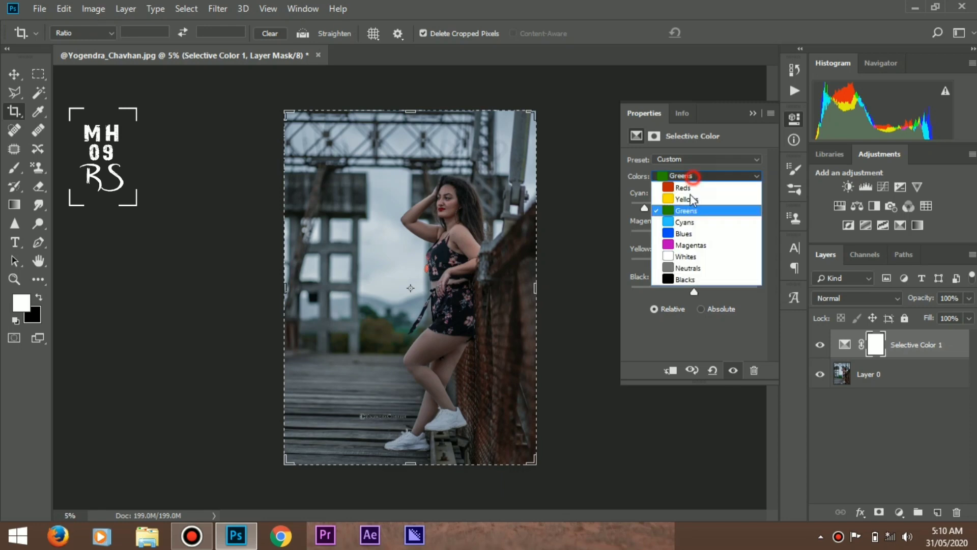
pyautogui.click(687, 279)
pyautogui.click(694, 292)
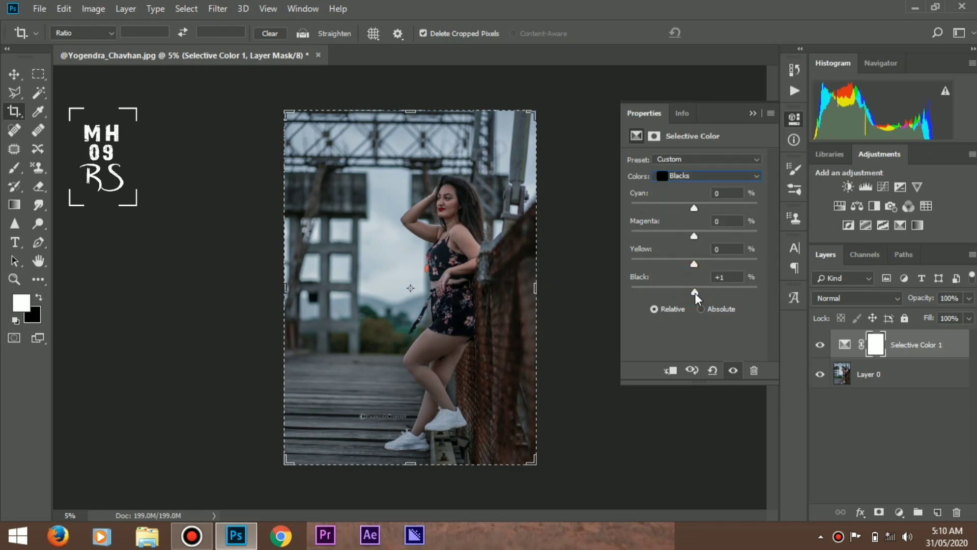
pyautogui.click(14, 170)
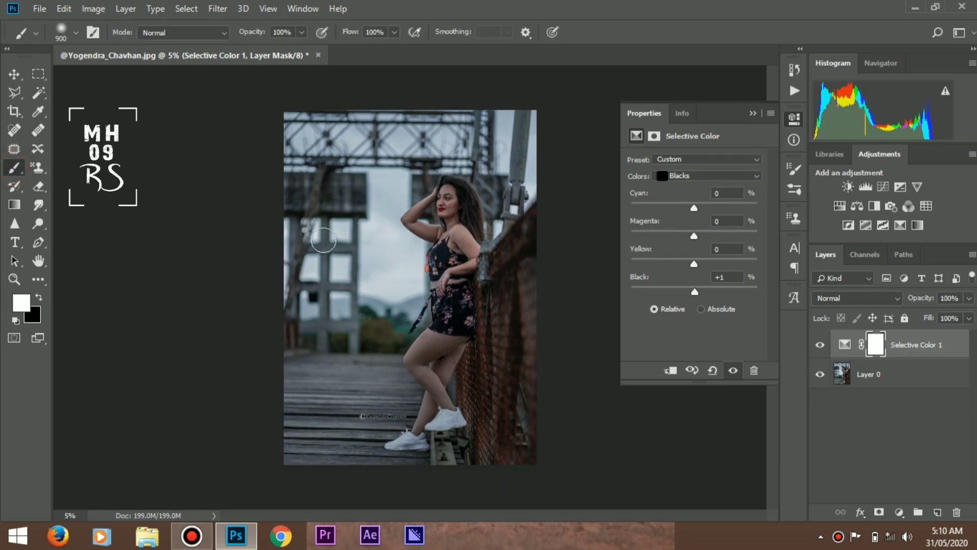
# Switch the foreground to black and mask the adjustment off around the woman's eye
pyautogui.scroll(4, 432, 287)
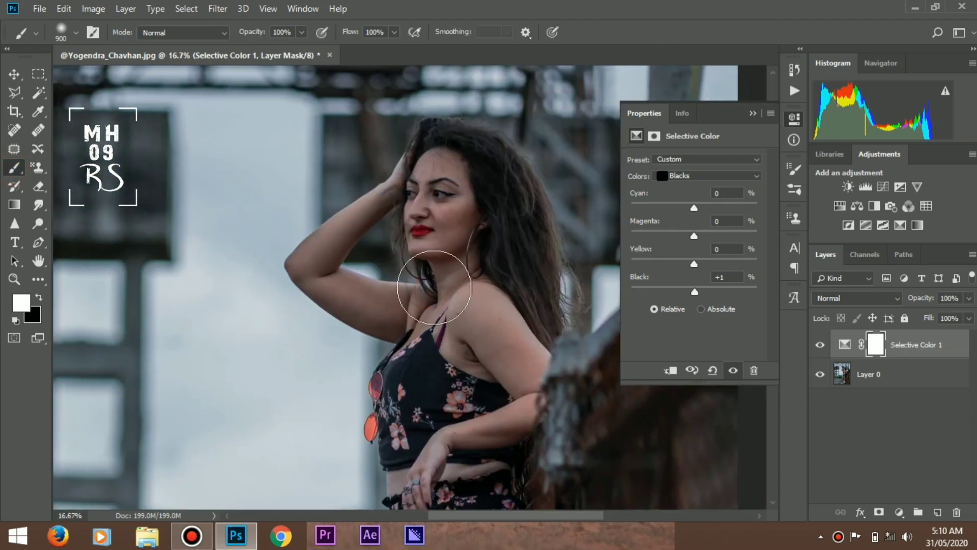
pyautogui.press('[')
pyautogui.press('[')
pyautogui.press('[')
pyautogui.press(']')
pyautogui.press(']')
pyautogui.press(']')
pyautogui.click(38, 297)
pyautogui.press('[')
pyautogui.press('[')
pyautogui.press('[')
pyautogui.press(']')
pyautogui.press(']')
pyautogui.press(']')
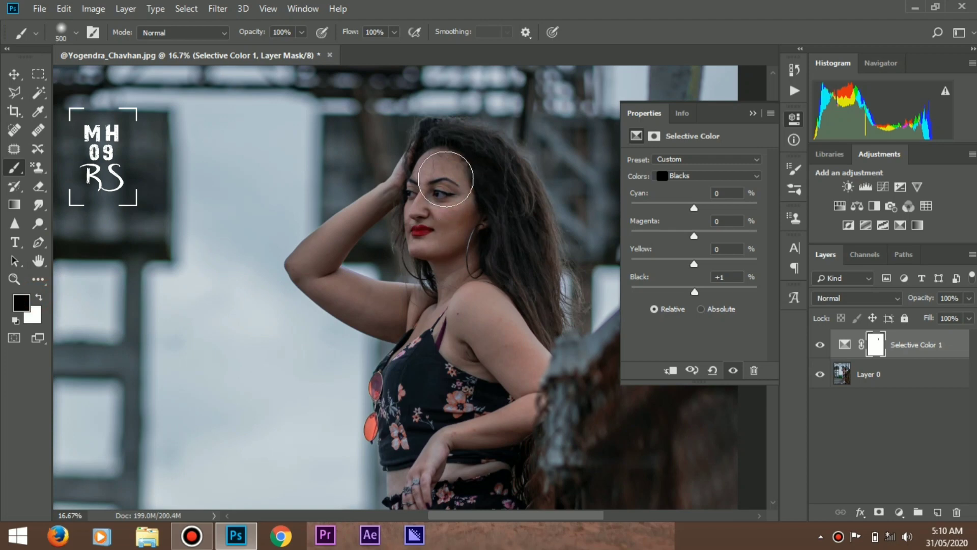
pyautogui.click(440, 189)
# Mask the rest of the woman, legs and shoes up to torso and face, then fit the image on screen
pyautogui.moveTo(484, 338)
pyautogui.mouseDown()
pyautogui.moveTo(421, 218)
pyautogui.moveTo(400, 270)
pyautogui.mouseUp()
pyautogui.press('[')
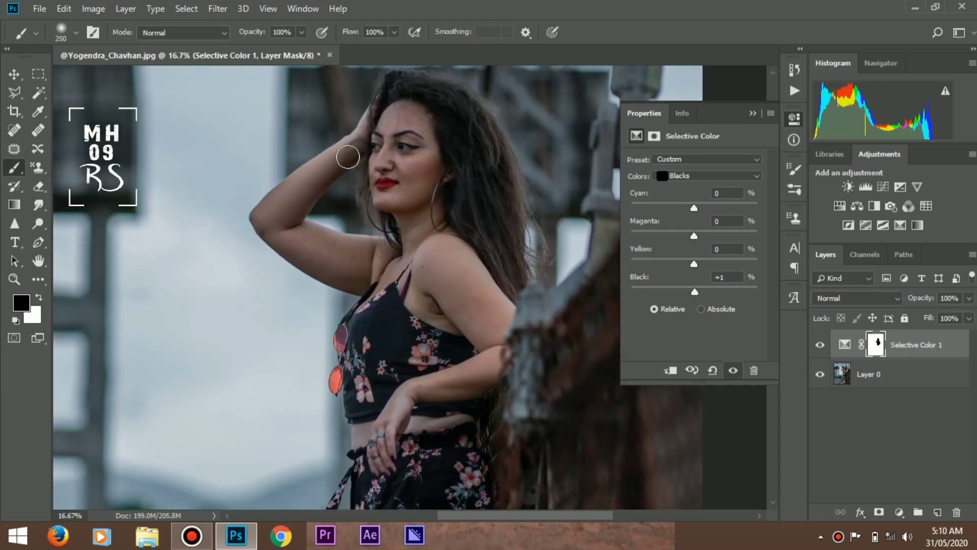
pyautogui.press(']')
pyautogui.press(']')
pyautogui.moveTo(375, 295); pyautogui.dragTo(283, 2)
pyautogui.moveTo(336, 194); pyautogui.dragTo(326, 97)
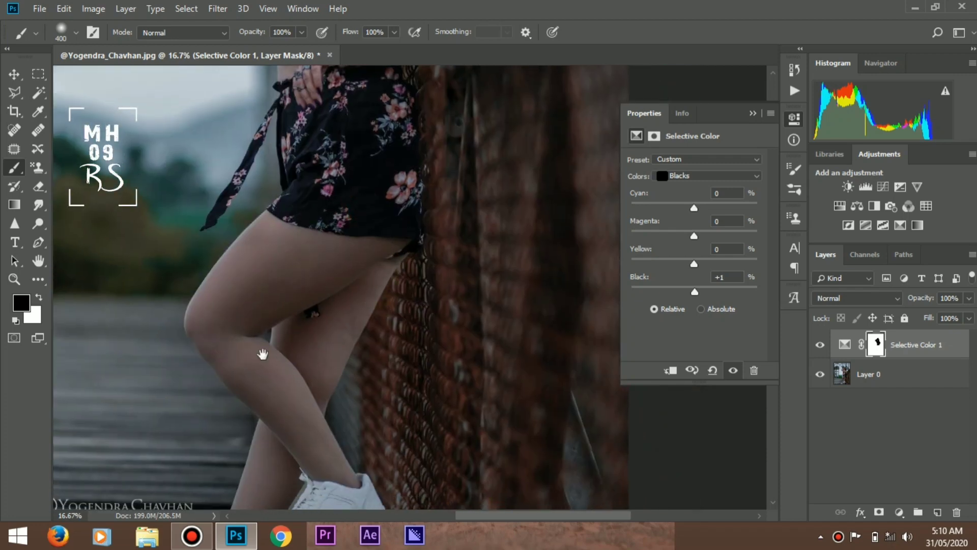
pyautogui.moveTo(261, 349); pyautogui.dragTo(202, 227)
pyautogui.moveTo(200, 355); pyautogui.dragTo(283, 262)
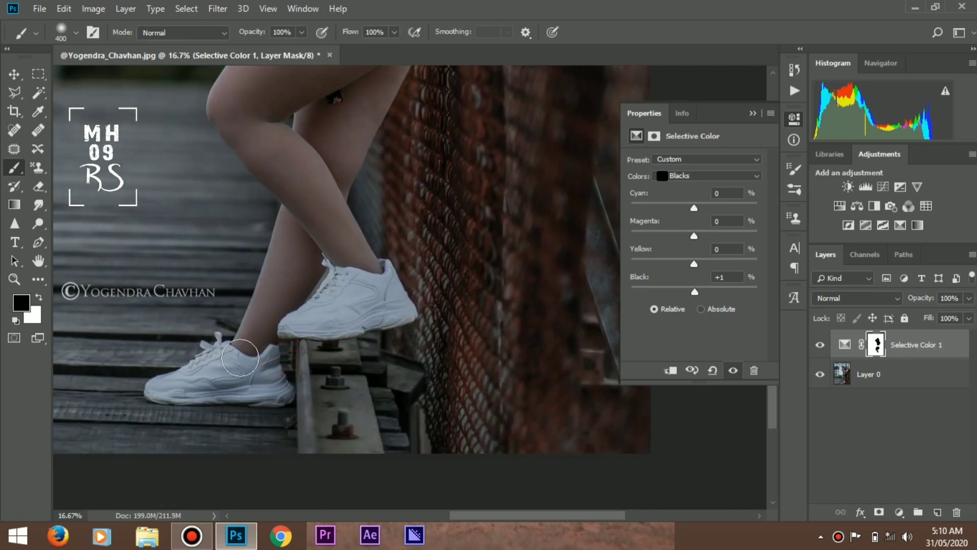
pyautogui.moveTo(322, 111)
pyautogui.mouseDown()
pyautogui.moveTo(296, 241)
pyautogui.moveTo(371, 274)
pyautogui.mouseUp()
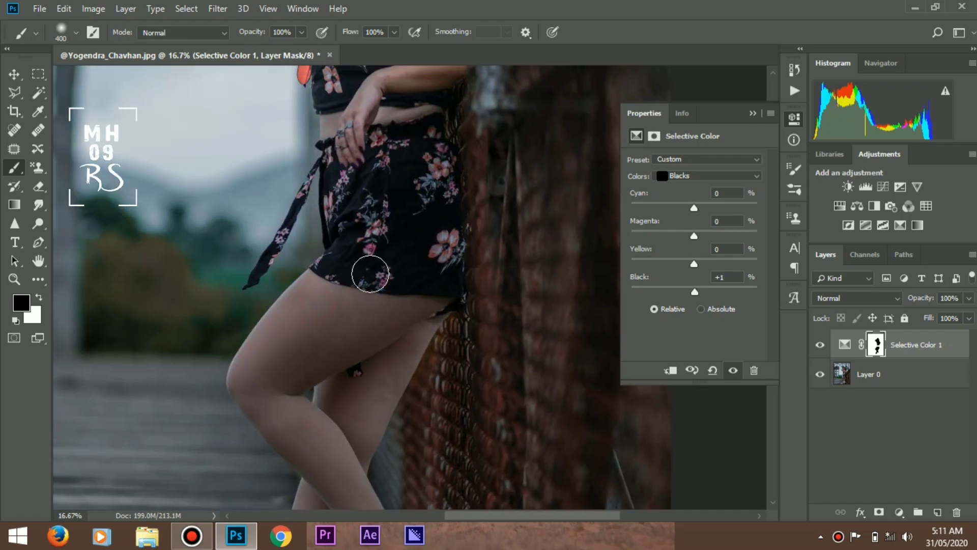
pyautogui.moveTo(363, 162); pyautogui.dragTo(362, 294)
pyautogui.moveTo(399, 166); pyautogui.dragTo(410, 291)
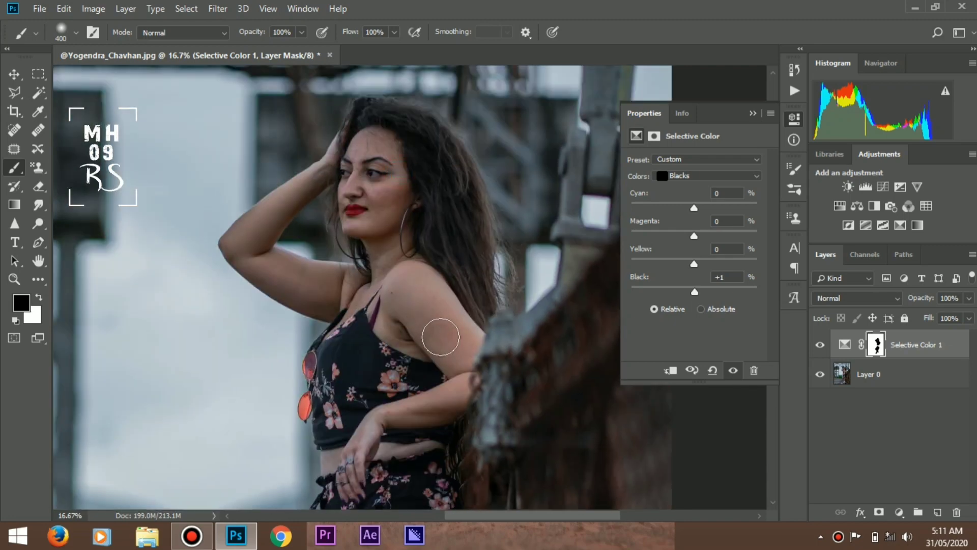
pyautogui.hotkey('ctrl', '0')
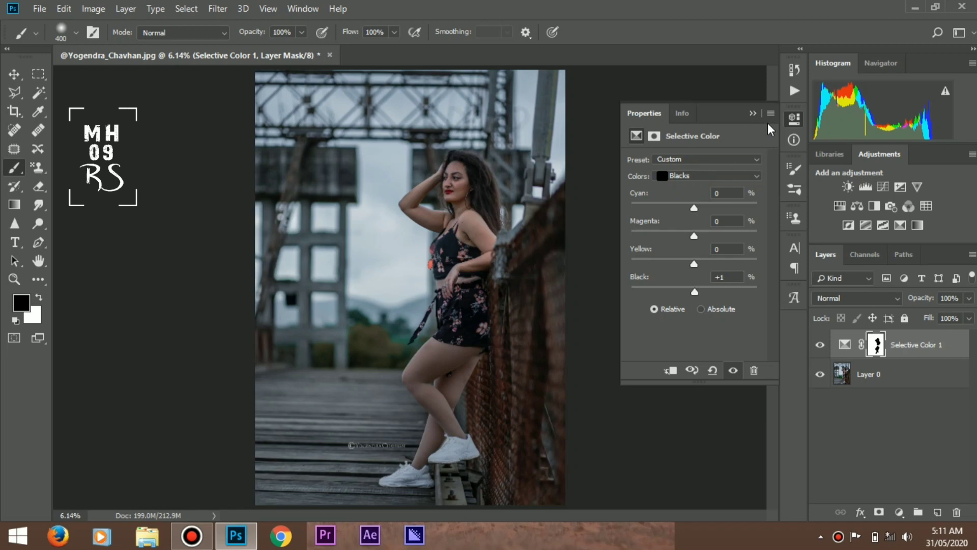
pyautogui.click(752, 113)
# Merge Selective Color down into the photo and add a Color Lookup layer using 2Strip.look
pyautogui.rightClick(920, 350)
pyautogui.click(861, 399)
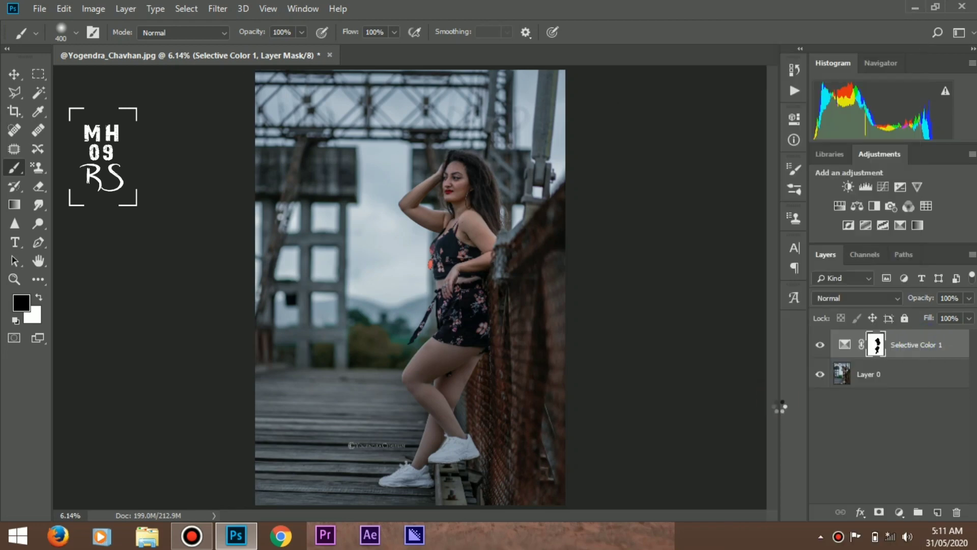
pyautogui.click(929, 206)
pyautogui.click(686, 162)
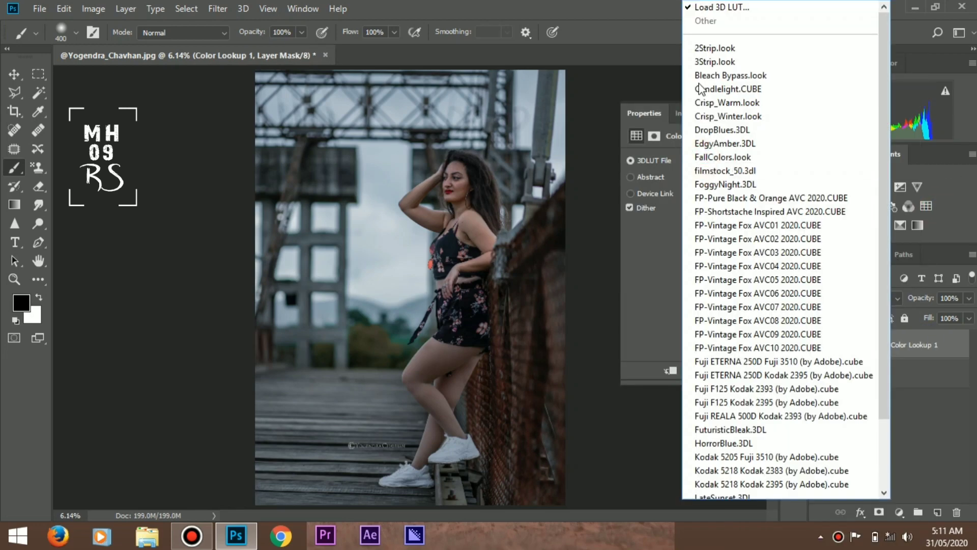
pyautogui.click(700, 40)
pyautogui.press('Up')
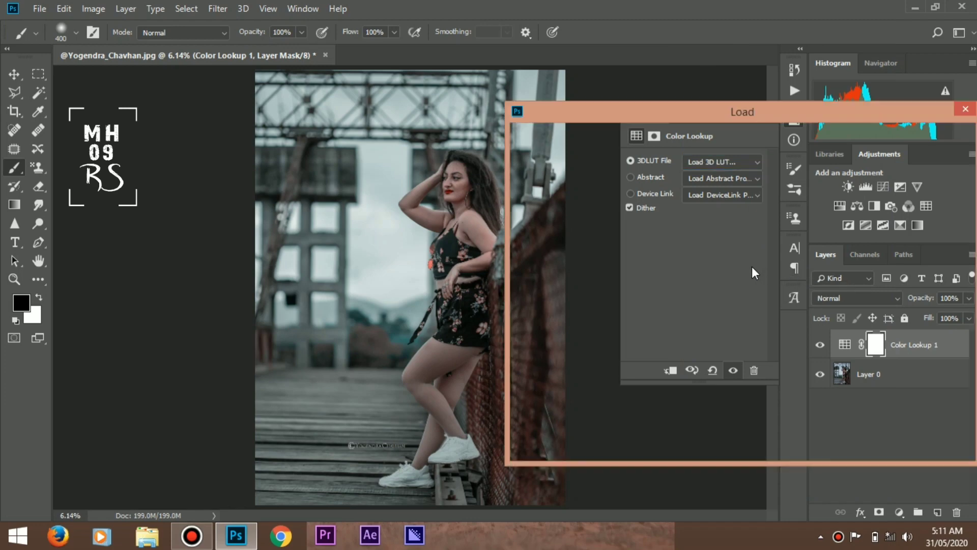
pyautogui.click(965, 109)
# Preview 3DLUT presets including EdgyAmber, FallColors, FP-Vintage Fox and Fuji REALA 500D
pyautogui.click(723, 162)
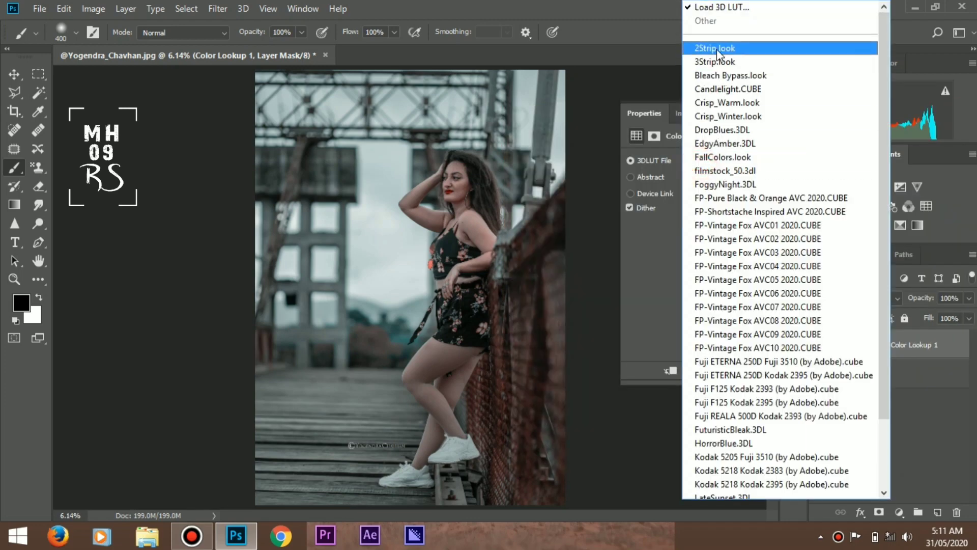
pyautogui.click(726, 68)
pyautogui.press('Down')
pyautogui.press('Down')
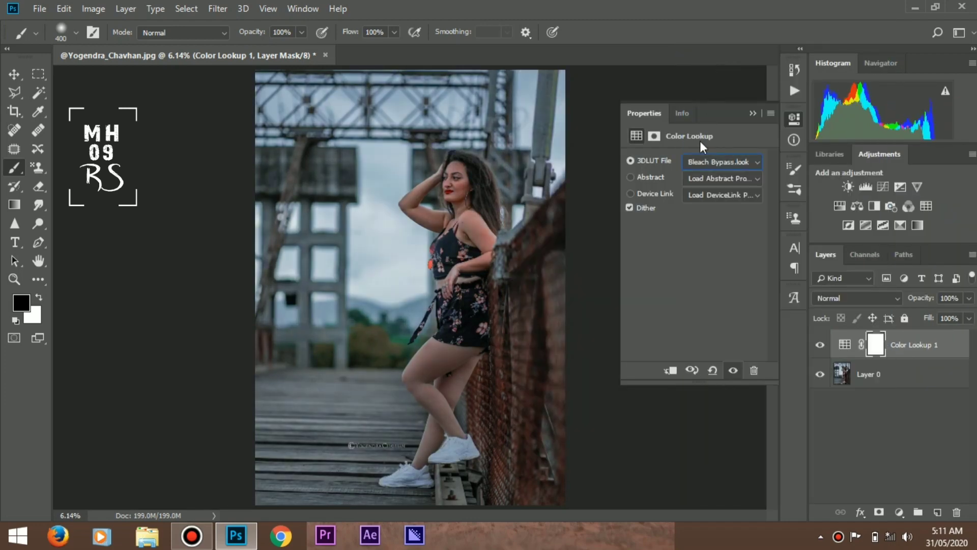
pyautogui.press('Down')
pyautogui.press('Down')
pyautogui.press('Down')
pyautogui.press('Down')
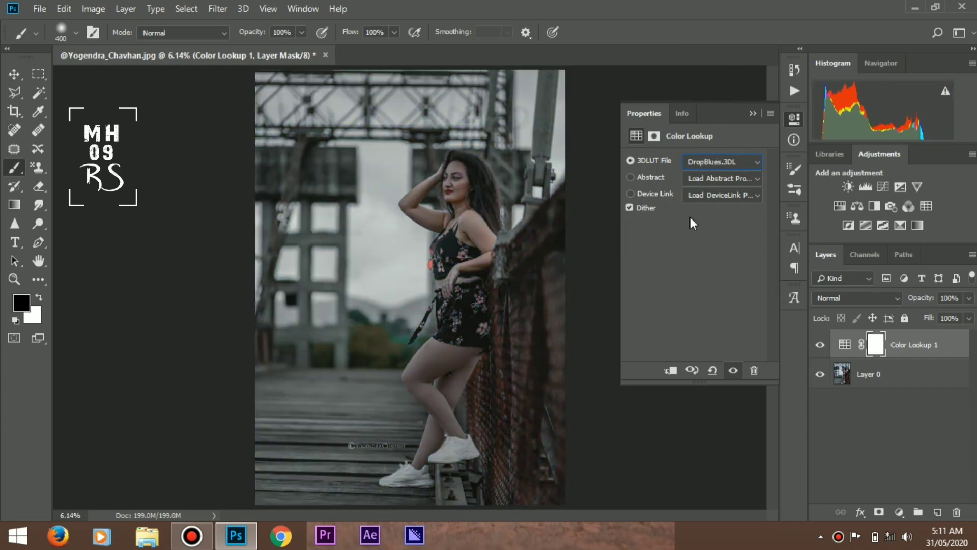
pyautogui.press('Down')
pyautogui.press('Down')
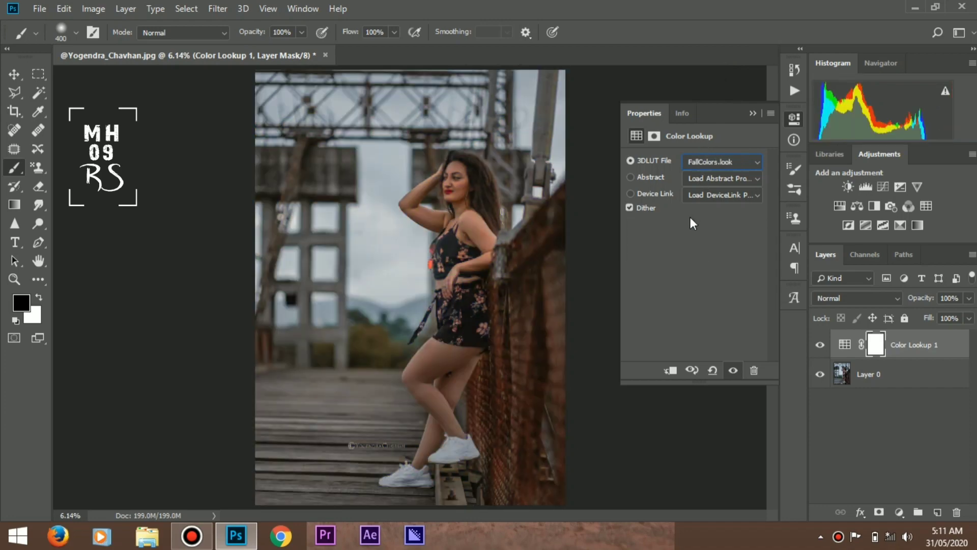
pyautogui.press('Down')
pyautogui.press('Down')
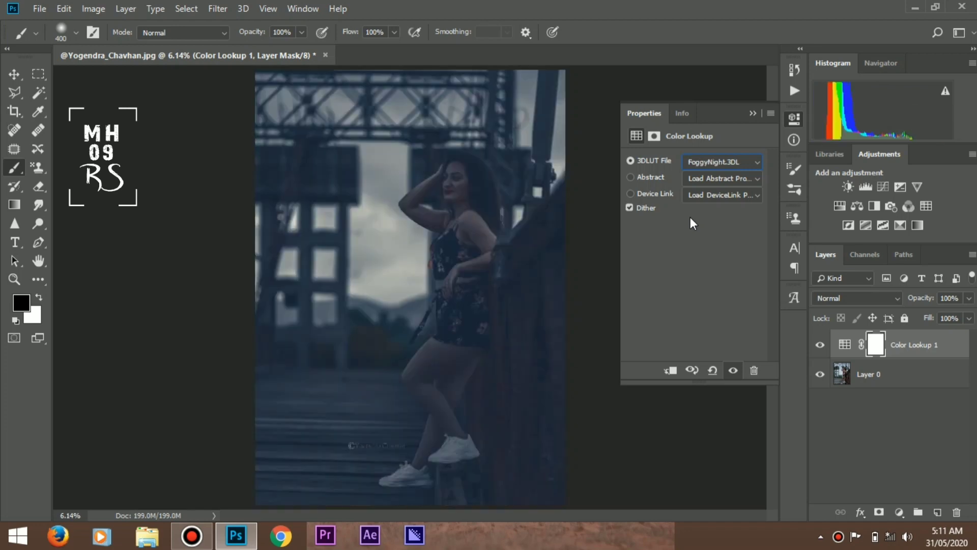
pyautogui.press('Down')
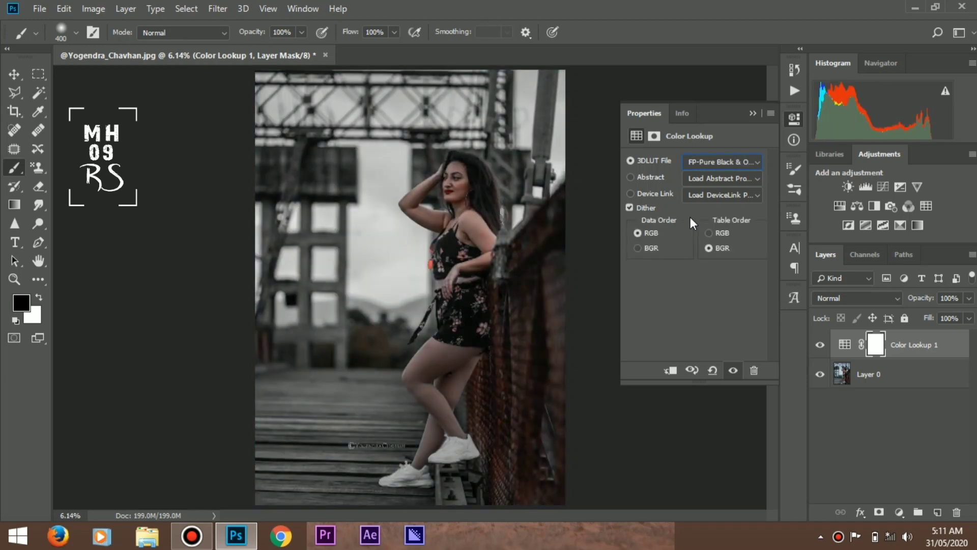
pyautogui.press('Down')
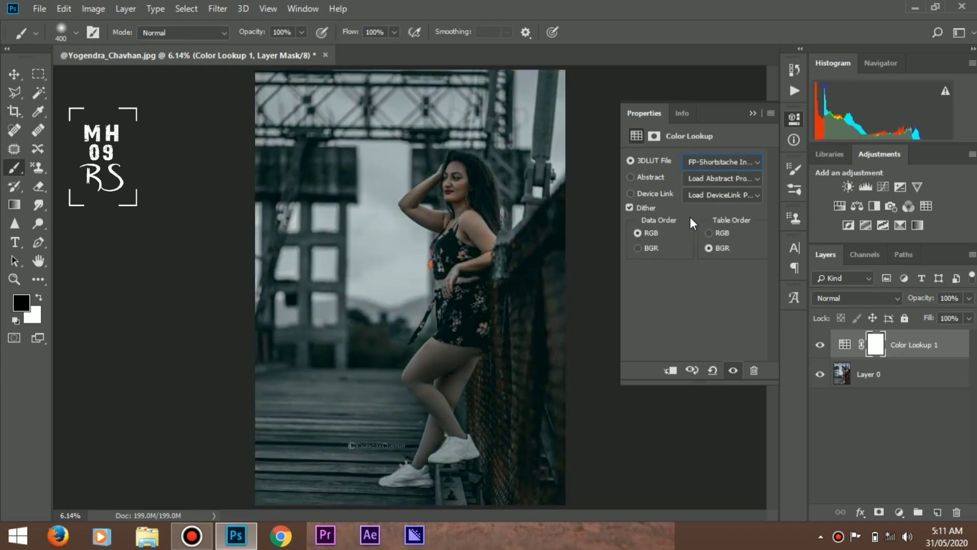
pyautogui.press('Down')
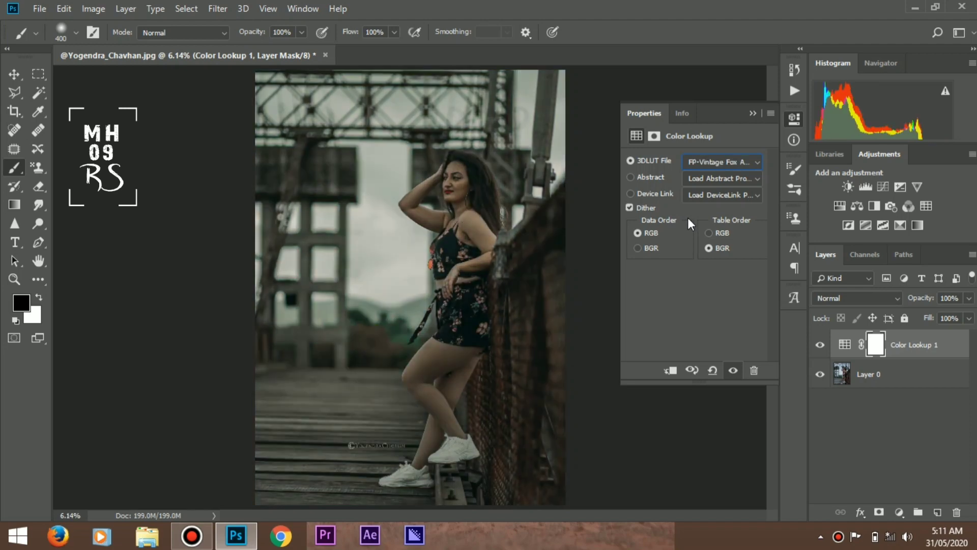
pyautogui.press('Down')
pyautogui.press('Down')
pyautogui.press('Down')
pyautogui.press('Down')
pyautogui.press('Down')
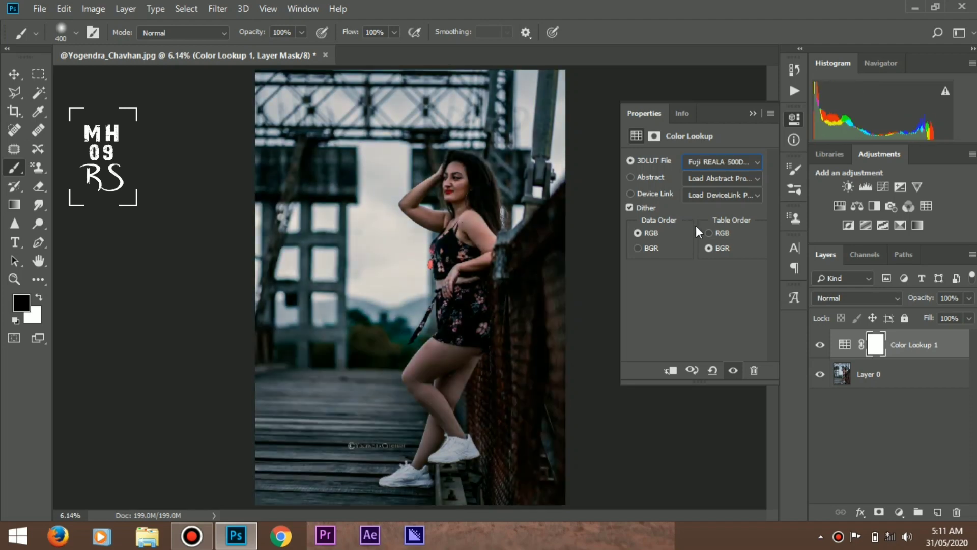
# Settle on the FP-Pure Black & Orange AVC 2020.CUBE LUT
pyautogui.click(707, 162)
pyautogui.click(716, 128)
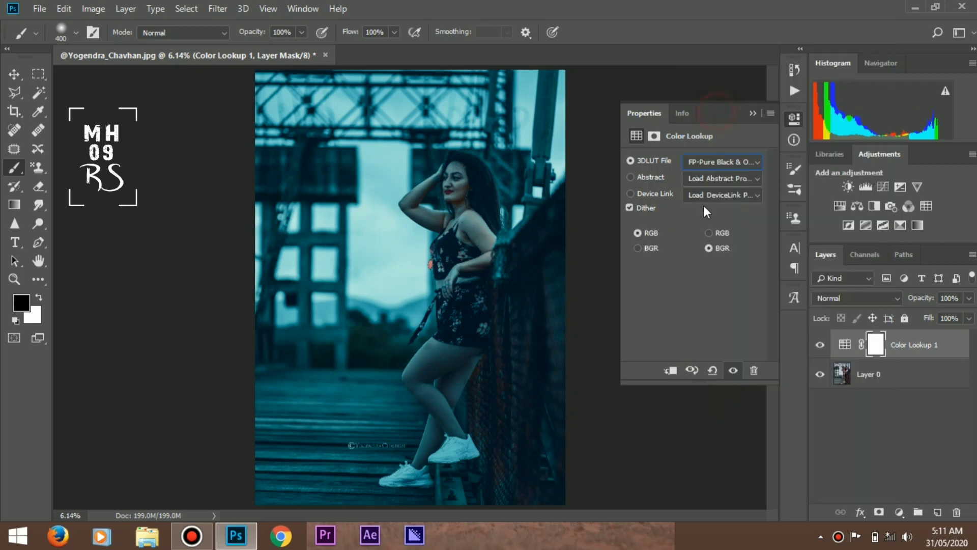
pyautogui.click(752, 113)
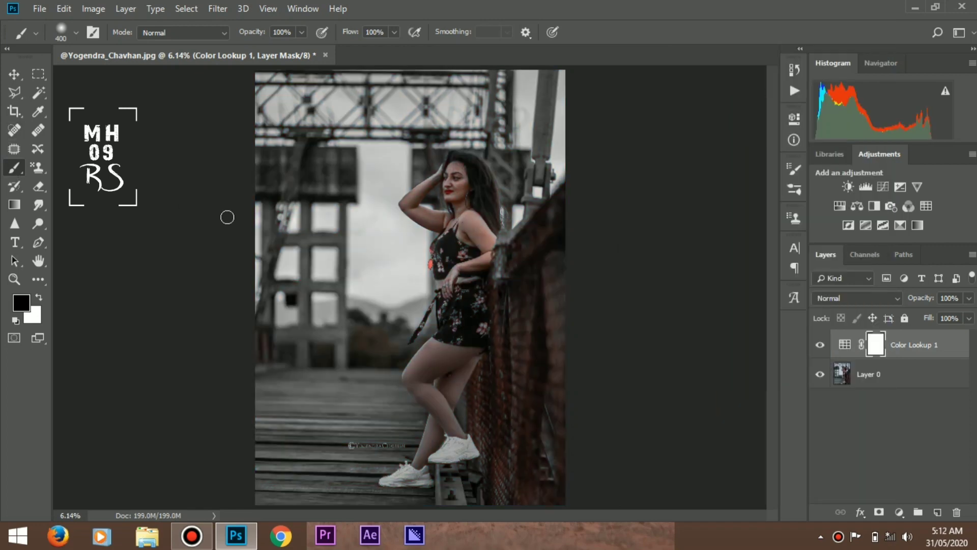
# Zoom in on the woman and mask the grade over her arm and upper body with a 175–400 px brush
pyautogui.scroll(2, 305, 254)
pyautogui.scroll(2, 356, 245)
pyautogui.scroll(1, 457, 244)
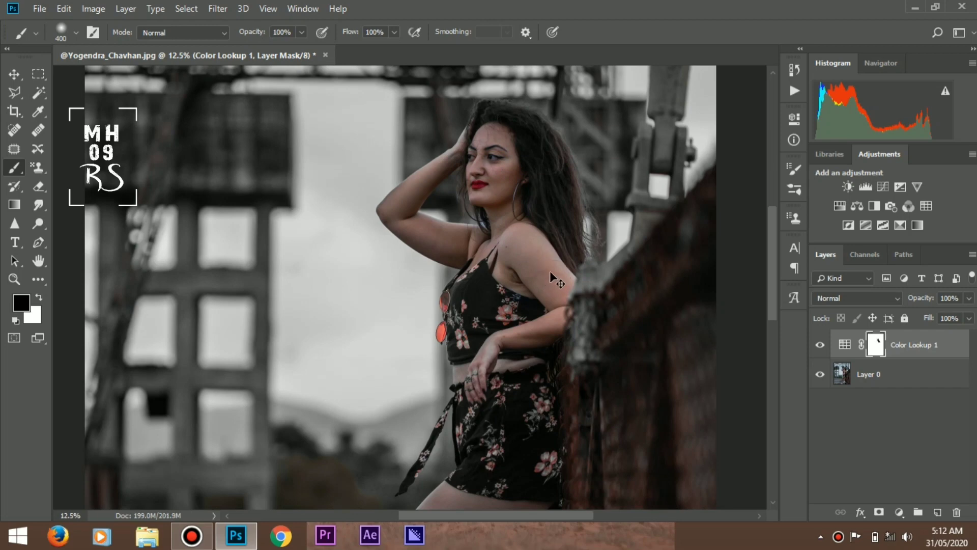
pyautogui.scroll(2, 552, 277)
pyautogui.scroll(1, 555, 305)
pyautogui.scroll(2, 554, 315)
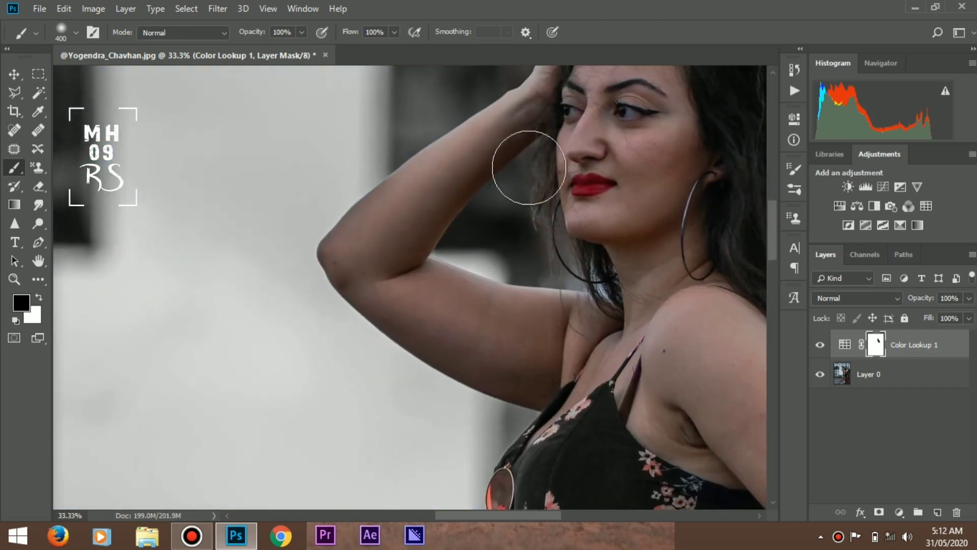
pyautogui.press('[')
pyautogui.press('[')
pyautogui.press('[')
pyautogui.scroll(3, 585, 148)
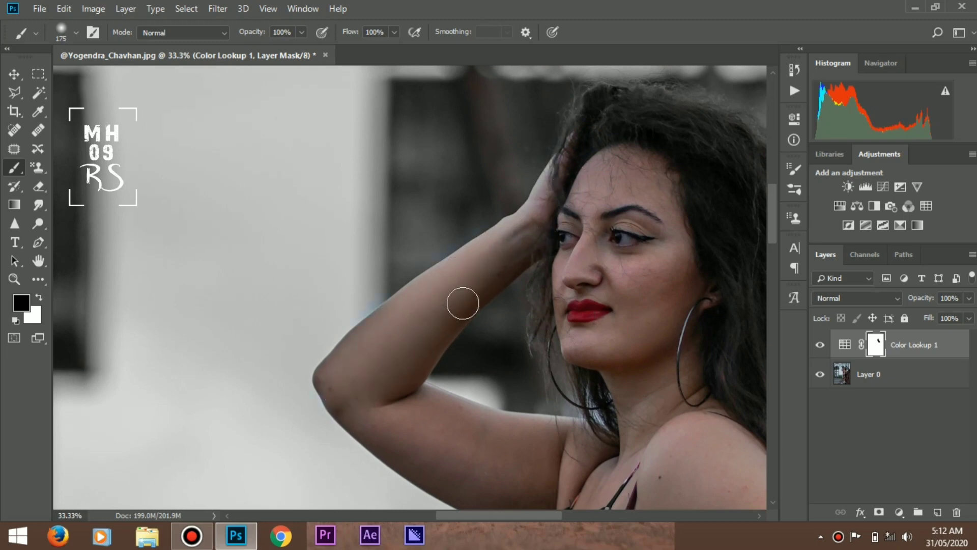
pyautogui.moveTo(390, 409); pyautogui.dragTo(311, 295)
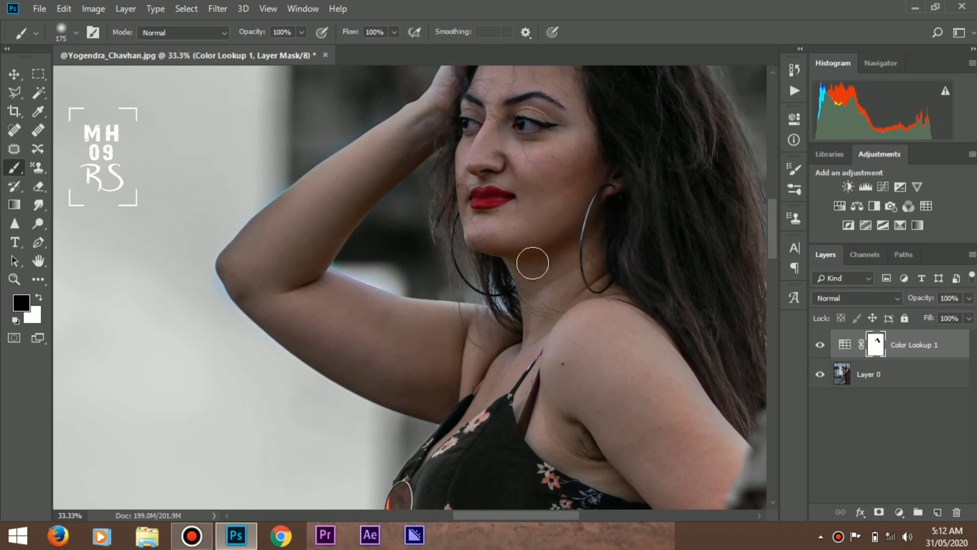
pyautogui.moveTo(562, 207); pyautogui.dragTo(552, 332)
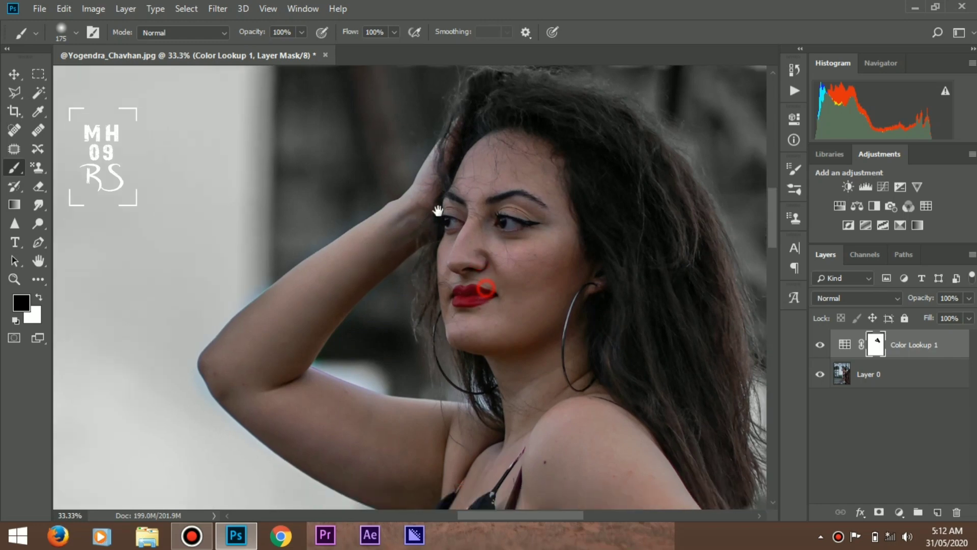
pyautogui.moveTo(436, 242); pyautogui.dragTo(369, 149)
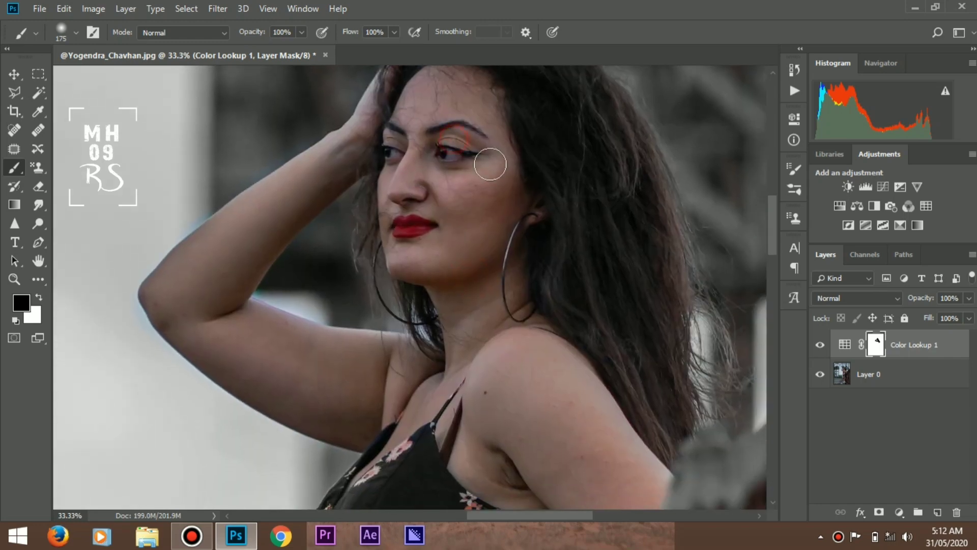
pyautogui.press(']')
pyautogui.press(']')
pyautogui.press(']')
pyautogui.press(']')
pyautogui.moveTo(458, 303); pyautogui.dragTo(325, 104)
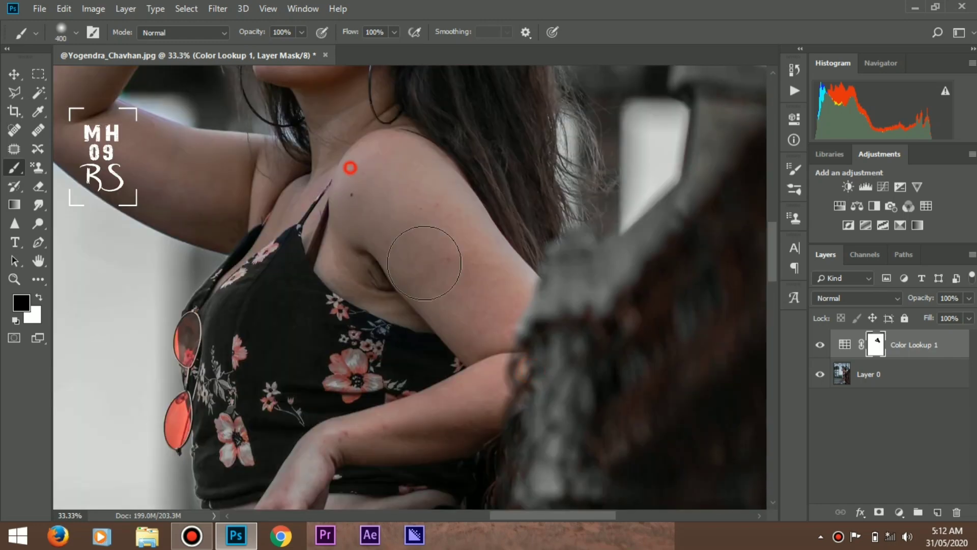
pyautogui.moveTo(287, 354); pyautogui.dragTo(285, 257)
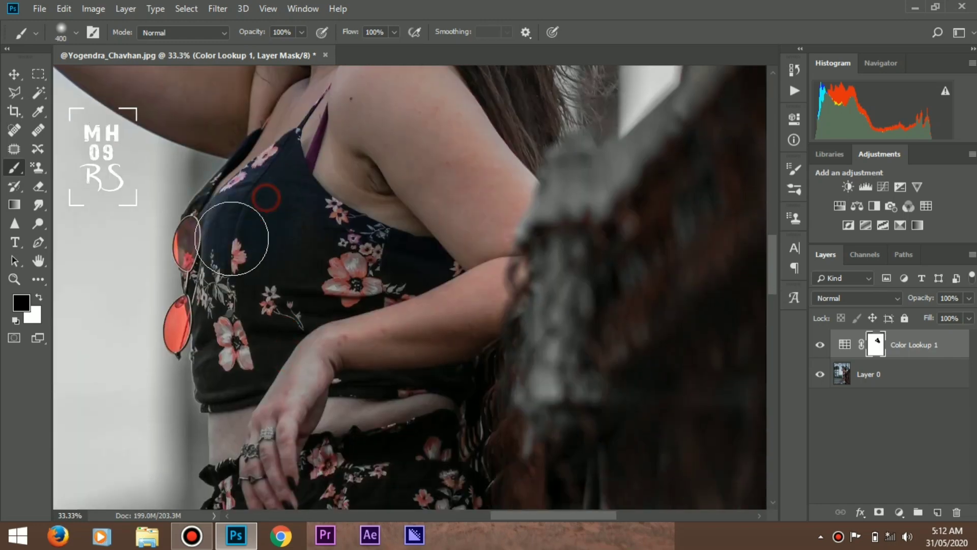
pyautogui.moveTo(239, 348); pyautogui.dragTo(281, 261)
# Paint the grade off the waist, arm and skirt hem on the Color Lookup 1 mask
pyautogui.press('[')
pyautogui.press('[')
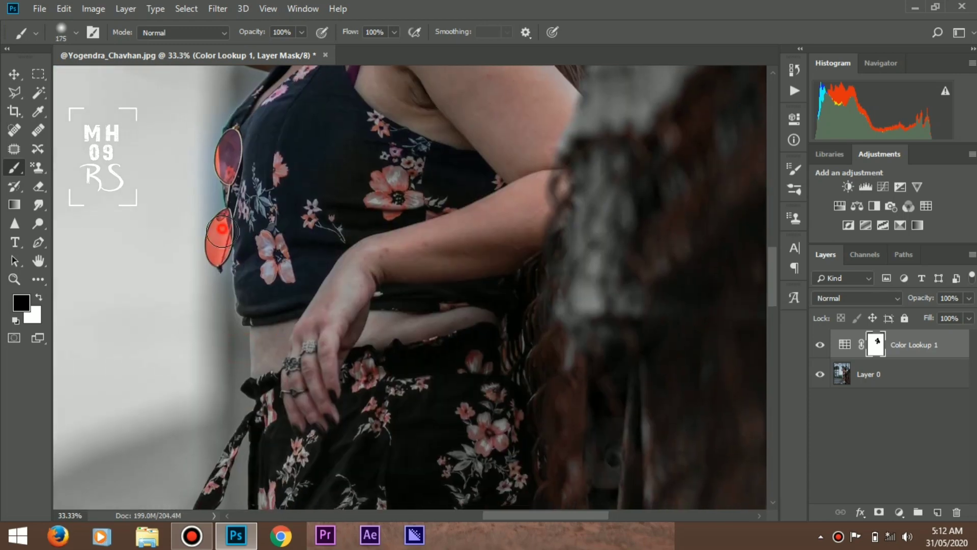
pyautogui.press(']')
pyautogui.click(495, 220)
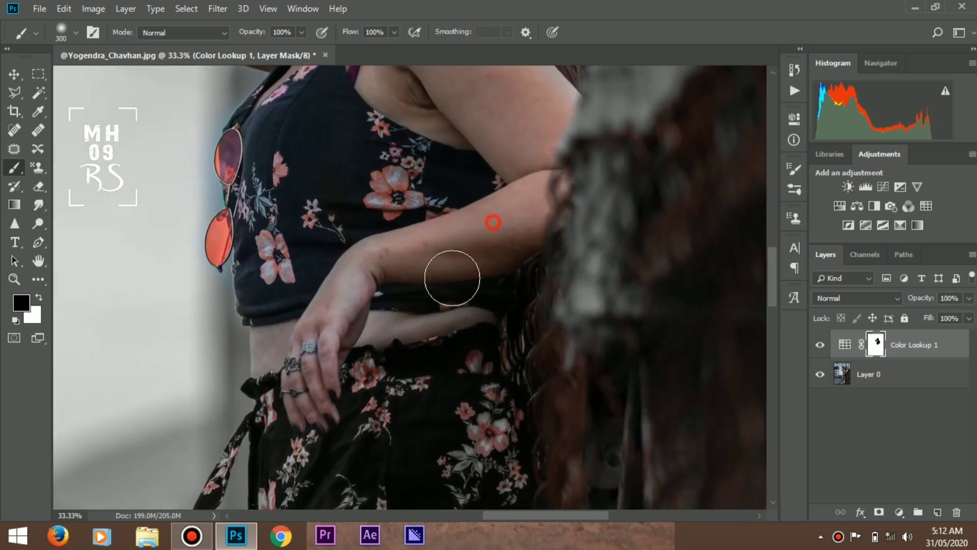
pyautogui.moveTo(386, 294); pyautogui.dragTo(421, 416)
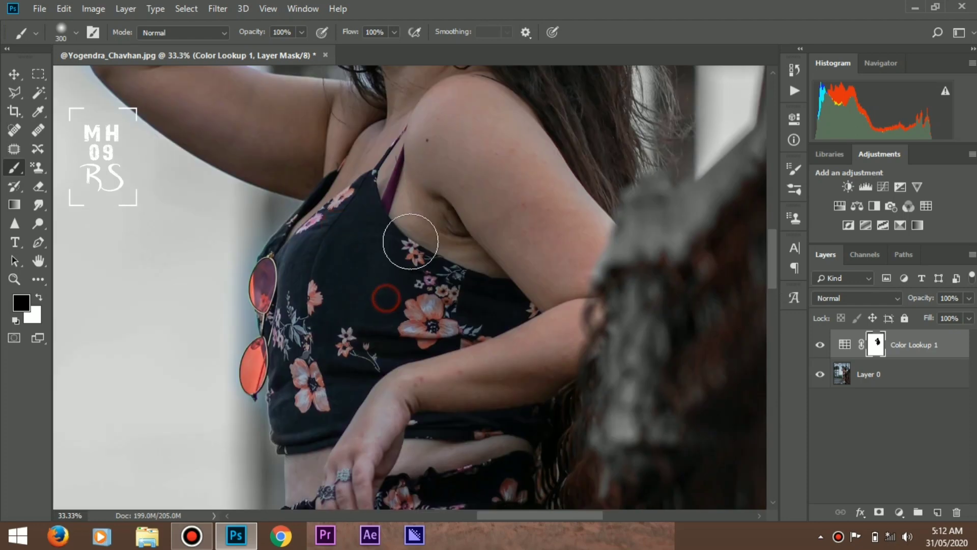
pyautogui.moveTo(315, 410); pyautogui.dragTo(298, 155)
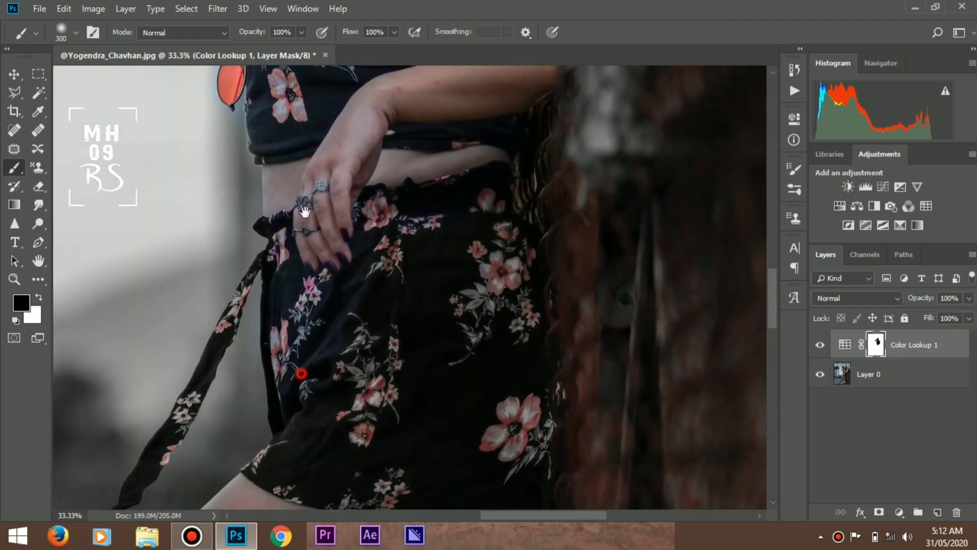
pyautogui.moveTo(300, 371); pyautogui.dragTo(305, 185)
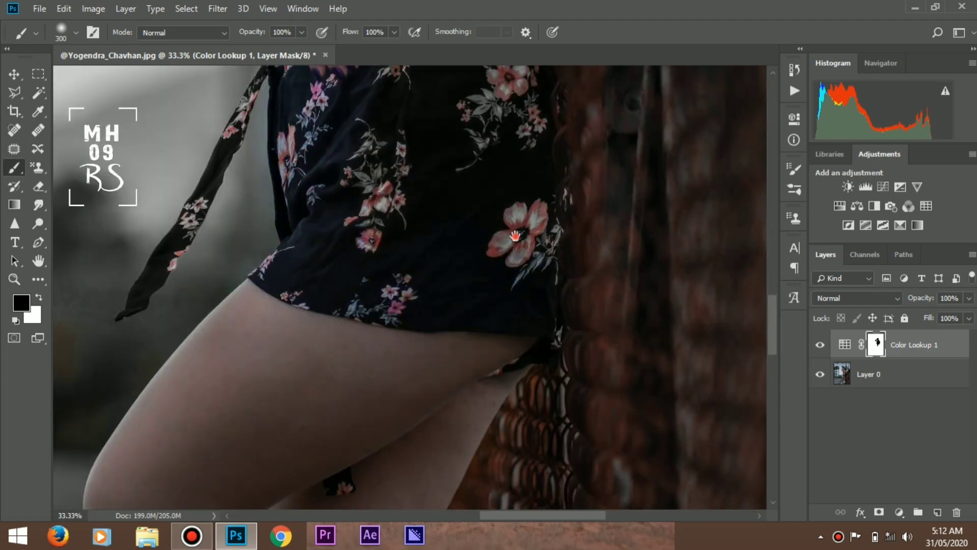
pyautogui.scroll(3, 479, 254)
pyautogui.moveTo(338, 265); pyautogui.dragTo(471, 275)
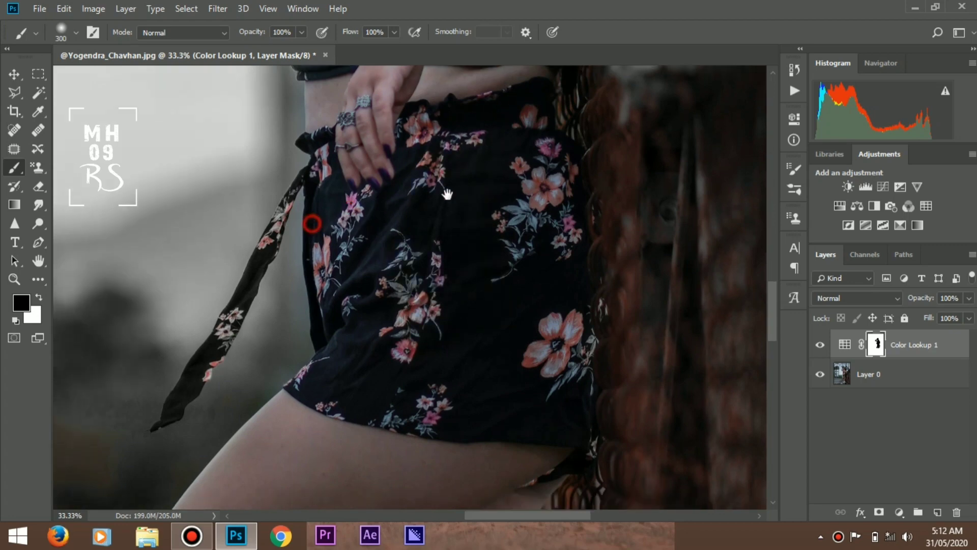
# Zoom in and mask the grade along the skirt strap's right edge with a smaller brush
pyautogui.hotkey('ctrl', '+')
pyautogui.press('[')
pyautogui.press('[')
pyautogui.press('[')
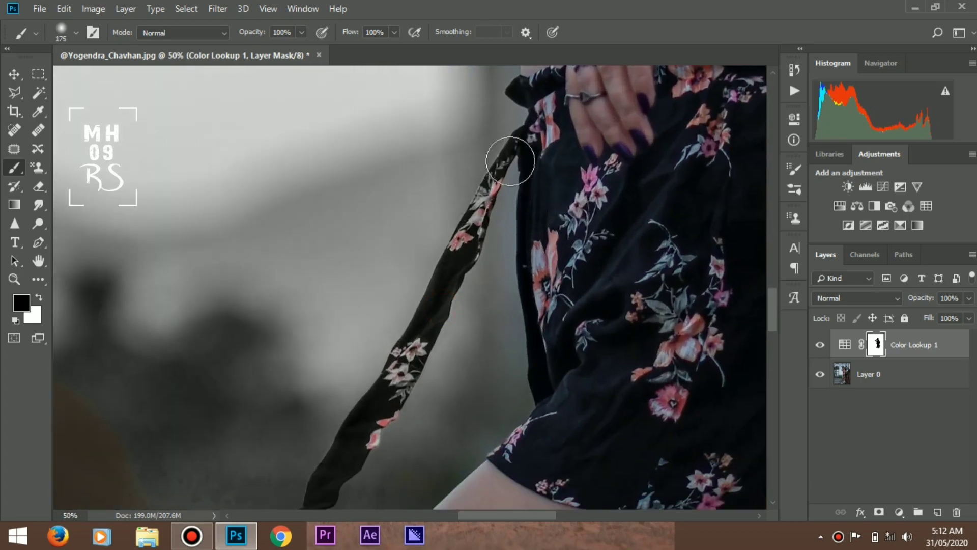
pyautogui.moveTo(402, 365); pyautogui.dragTo(471, 249)
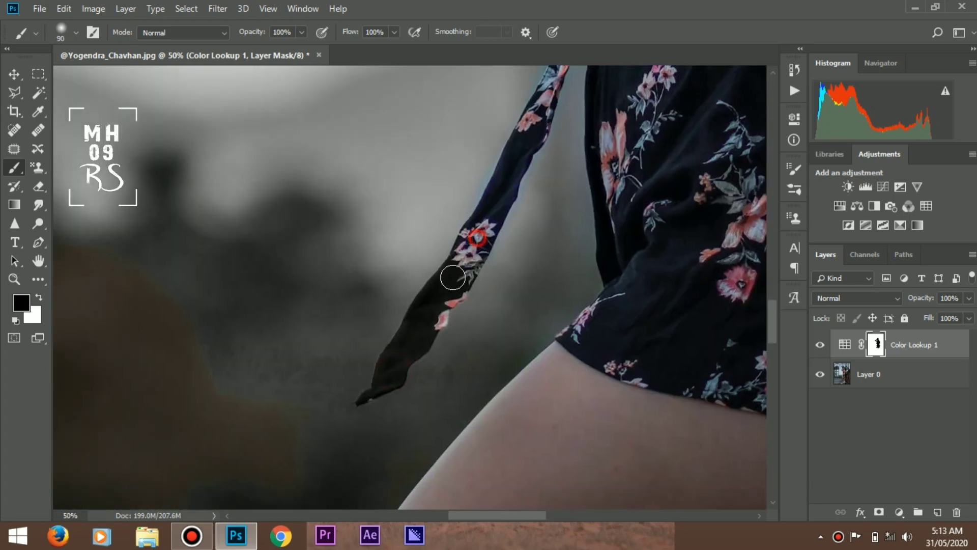
pyautogui.moveTo(391, 381); pyautogui.dragTo(397, 352)
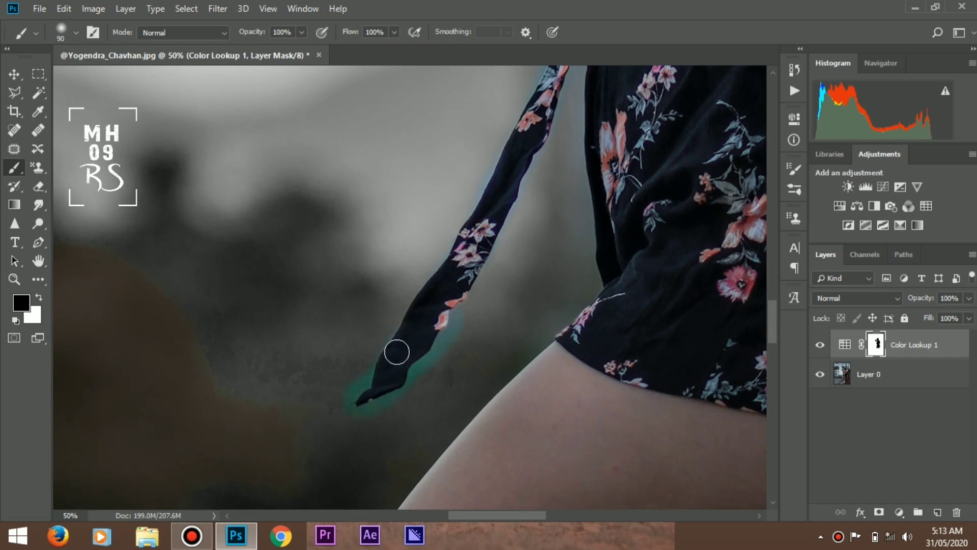
pyautogui.moveTo(529, 150); pyautogui.dragTo(491, 251)
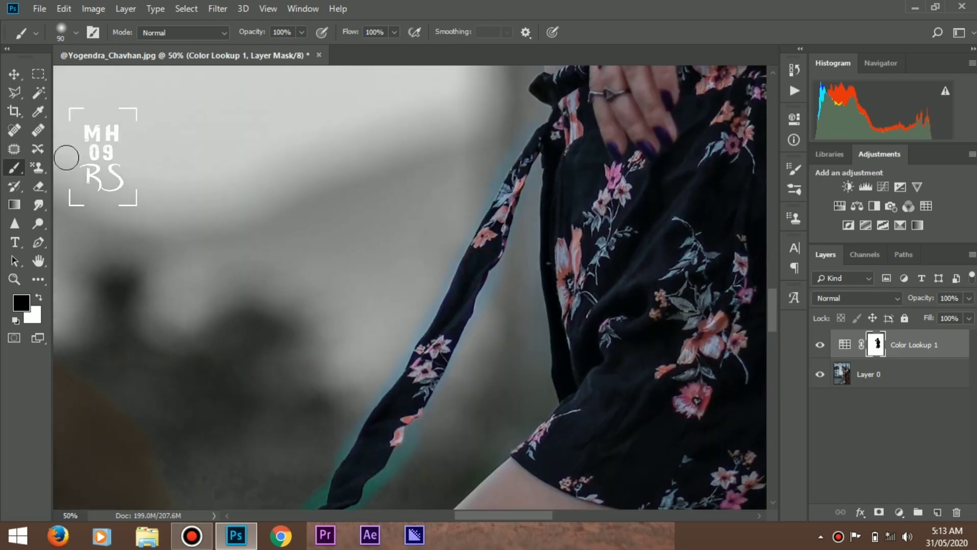
# Switch to white at 100% zoom and set a finer brush for the lower strap
pyautogui.press('x')
pyautogui.hotkey('ctrl', '+')
pyautogui.hotkey('ctrl', '+')
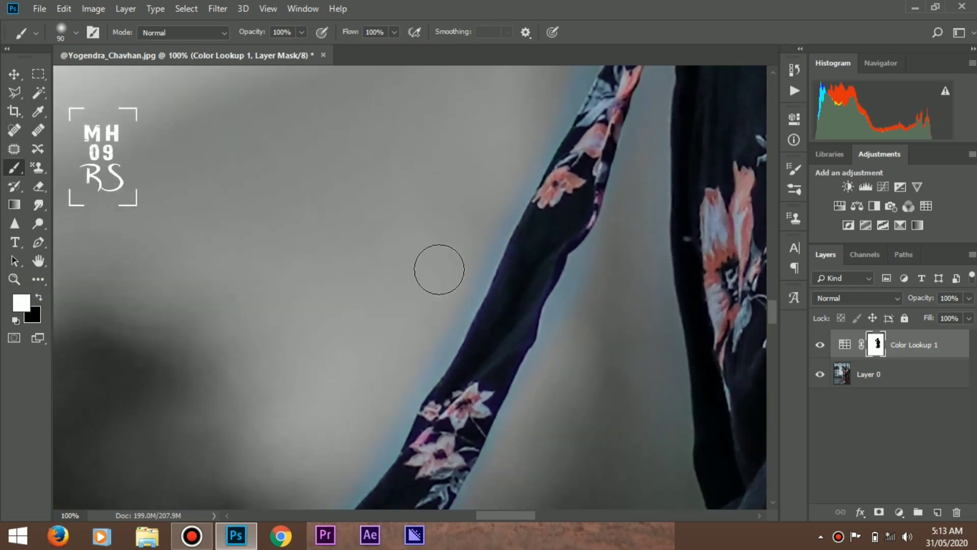
pyautogui.moveTo(506, 227); pyautogui.dragTo(451, 264)
pyautogui.press('[')
pyautogui.press('[')
pyautogui.press('[')
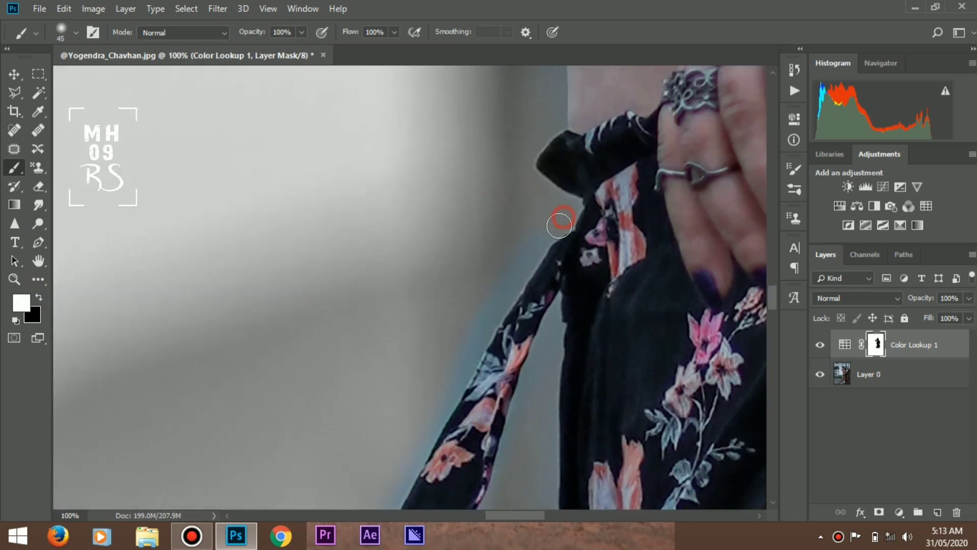
pyautogui.moveTo(457, 359); pyautogui.dragTo(491, 266)
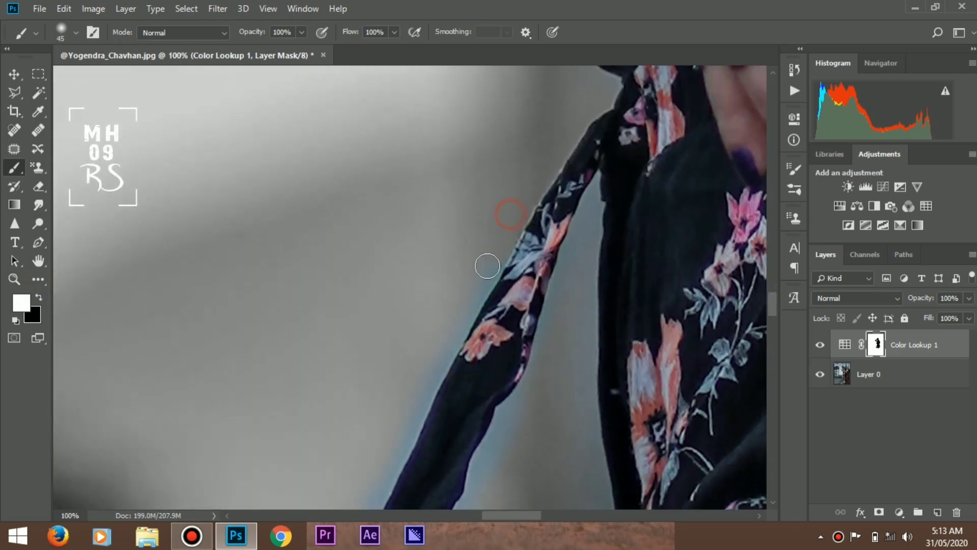
pyautogui.moveTo(447, 323); pyautogui.dragTo(517, 178)
pyautogui.moveTo(455, 287); pyautogui.dragTo(484, 179)
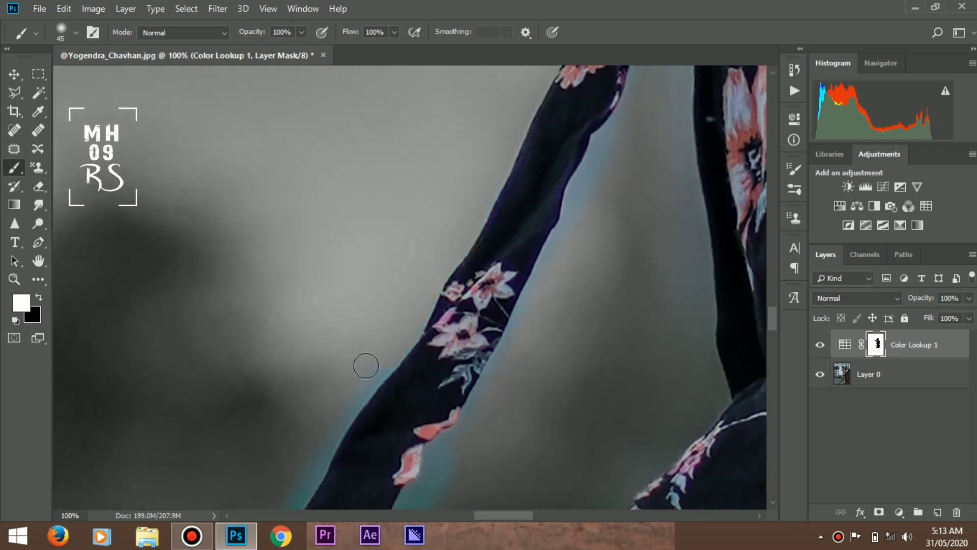
# Paint away the teal halo along the flowered strap, then refine the sleeve and dress hem edges
pyautogui.moveTo(365, 366); pyautogui.dragTo(498, 157)
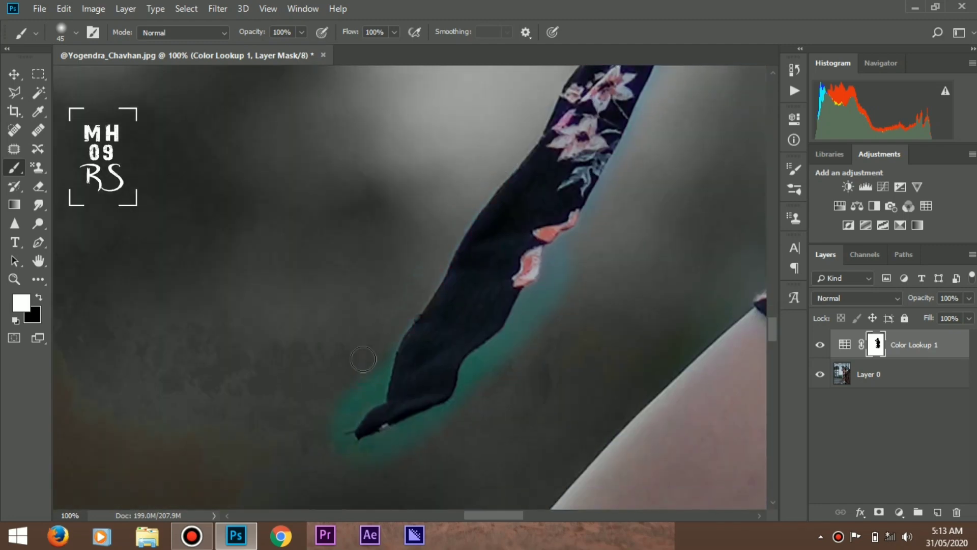
pyautogui.moveTo(362, 359); pyautogui.dragTo(408, 191)
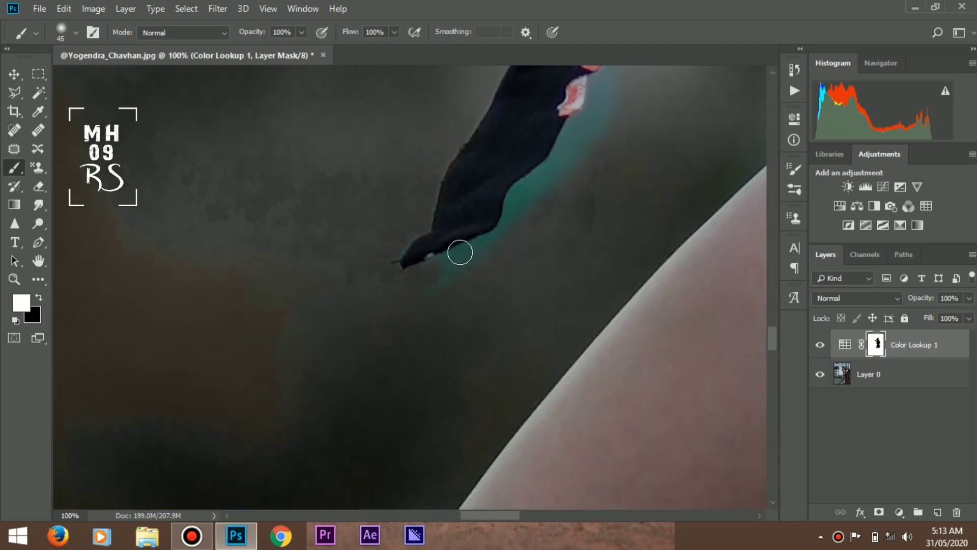
pyautogui.moveTo(544, 176); pyautogui.dragTo(402, 291)
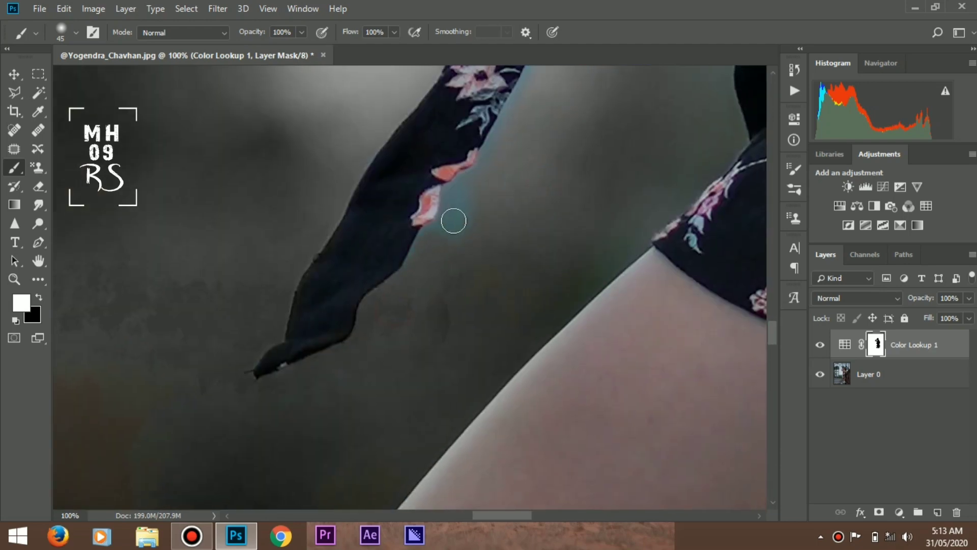
pyautogui.moveTo(482, 159); pyautogui.dragTo(341, 349)
pyautogui.moveTo(440, 145); pyautogui.dragTo(382, 326)
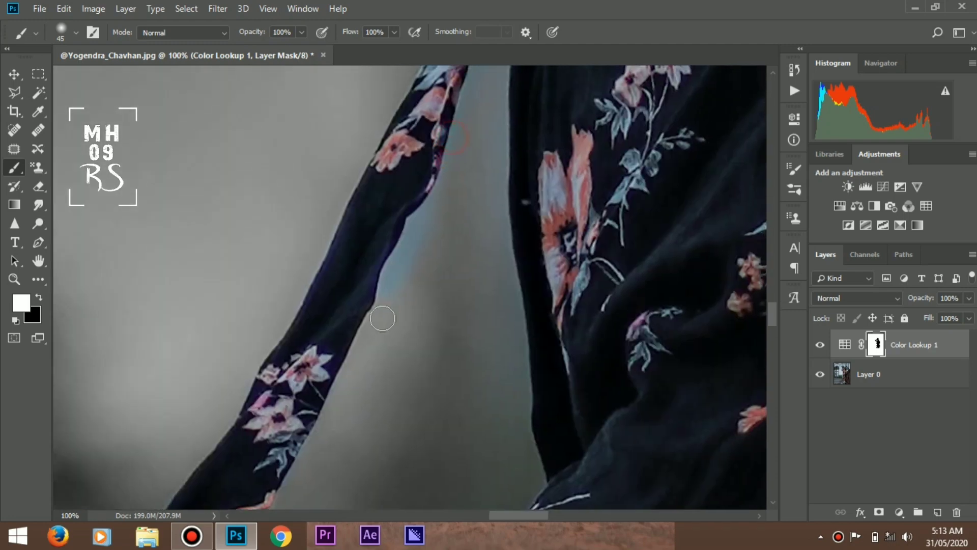
pyautogui.moveTo(452, 152); pyautogui.dragTo(414, 230)
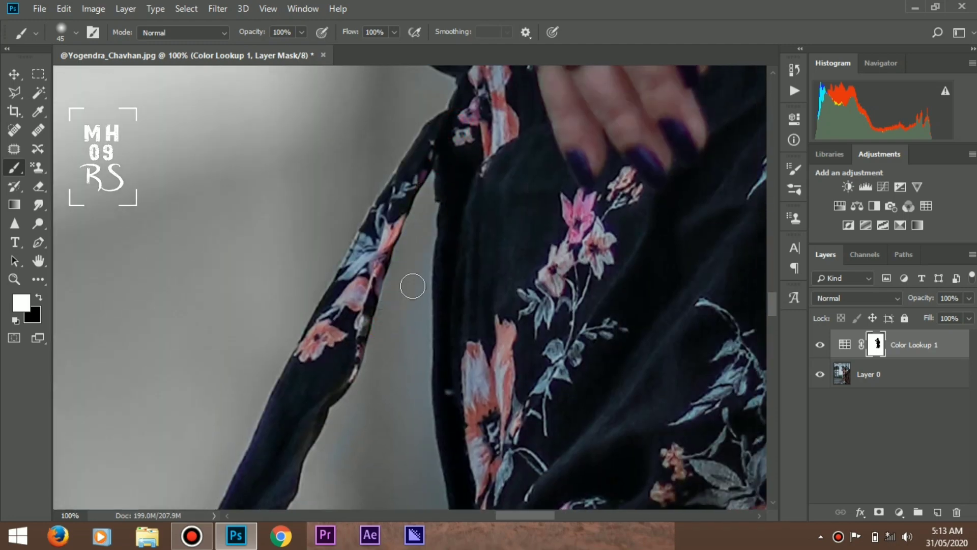
pyautogui.moveTo(412, 427); pyautogui.dragTo(403, 195)
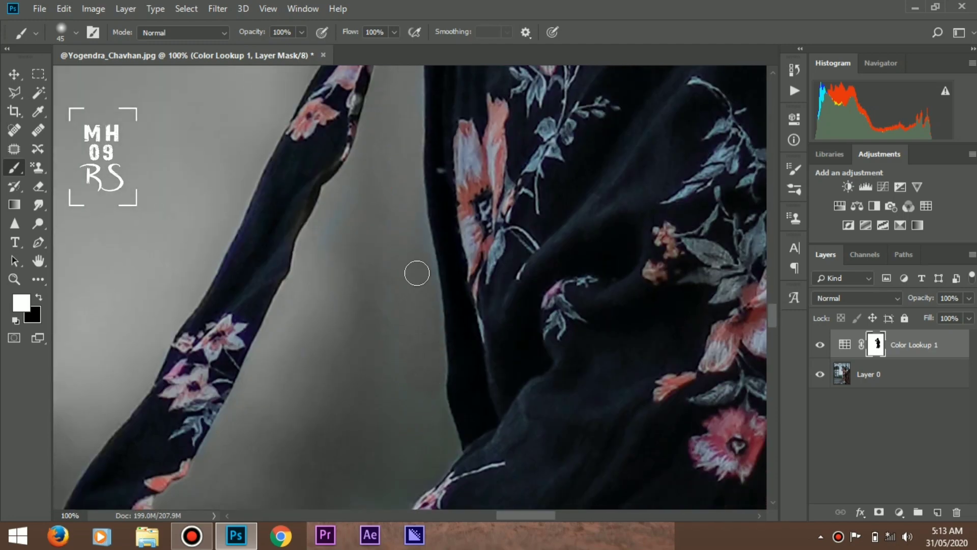
pyautogui.scroll(-5, 338, 288)
pyautogui.moveTo(338, 288); pyautogui.dragTo(447, 305)
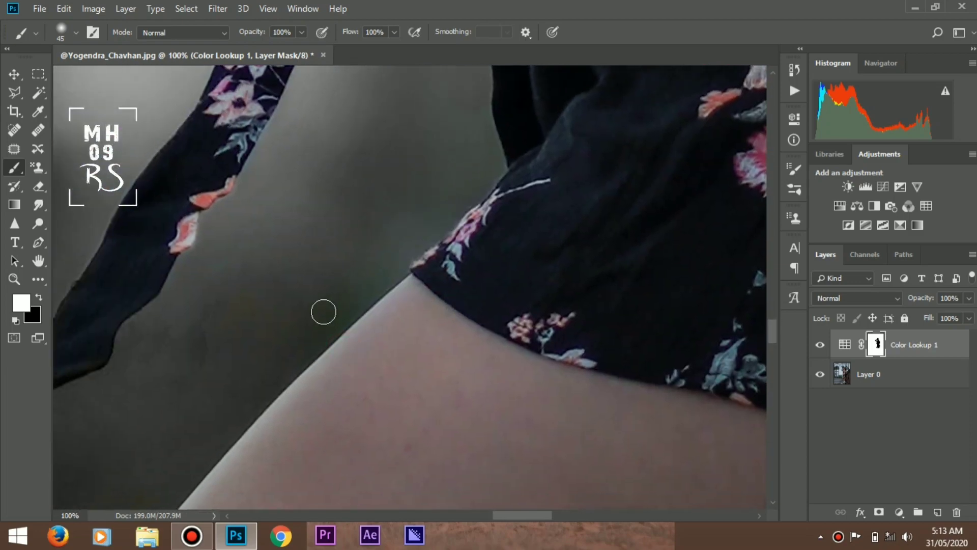
pyautogui.moveTo(334, 319)
pyautogui.mouseDown()
pyautogui.moveTo(397, 209)
pyautogui.moveTo(402, 219)
pyautogui.mouseUp()
pyautogui.scroll(-3, 402, 218)
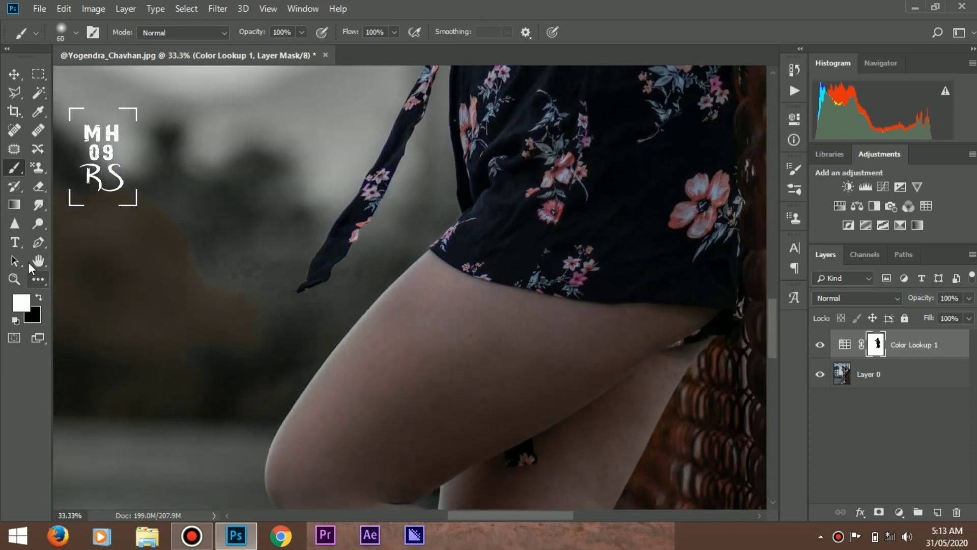
# Enlarge the brush and paint the Color Lookup mask over the woman's legs
pyautogui.click(37, 296)
pyautogui.scroll(-2, 481, 299)
pyautogui.press(']')
pyautogui.press(']')
pyautogui.press(']')
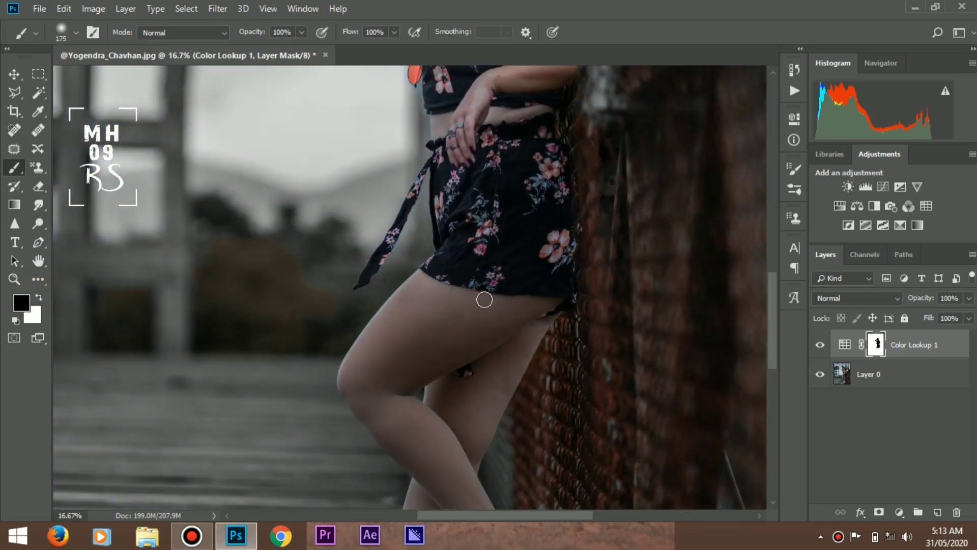
pyautogui.press(']')
pyautogui.press(']')
pyautogui.press(']')
pyautogui.moveTo(396, 367); pyautogui.dragTo(331, 312)
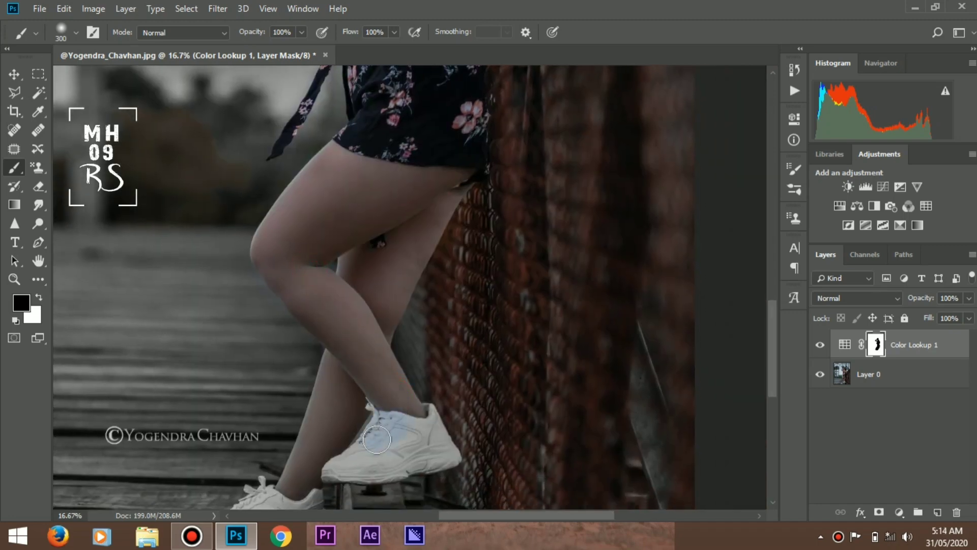
pyautogui.scroll(-3, 332, 312)
# Zoom in on the shoes and paint out the streaky beige heel patch with a smaller brush
pyautogui.keyDown('ctrl'); pyautogui.click(286, 362); pyautogui.keyUp('ctrl')
pyautogui.moveTo(371, 266); pyautogui.dragTo(375, 259)
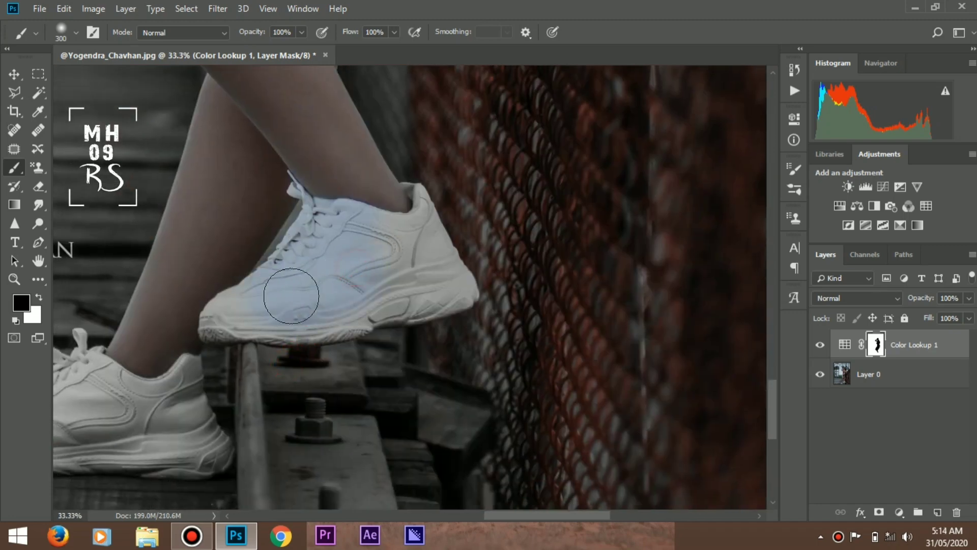
pyautogui.click(426, 283)
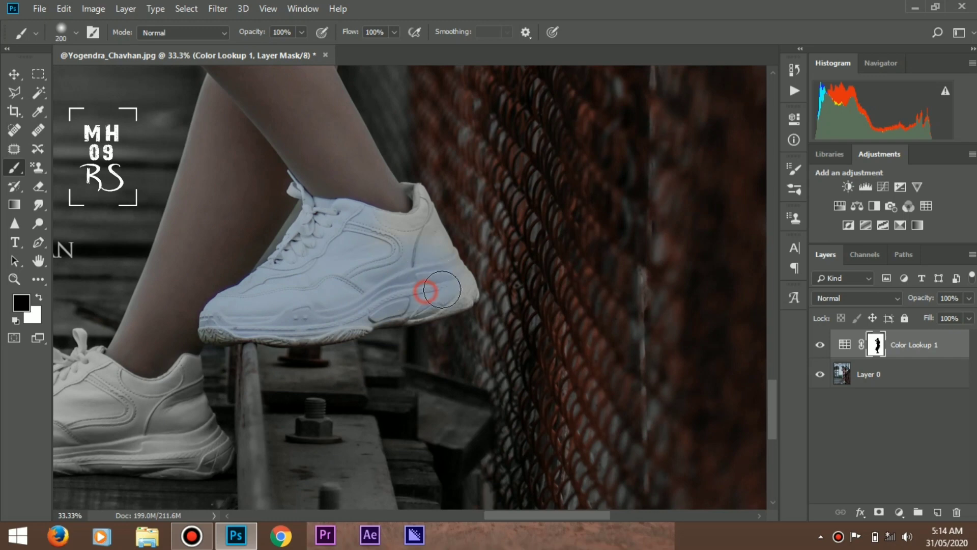
pyautogui.press('[')
pyautogui.moveTo(294, 200); pyautogui.dragTo(488, 149)
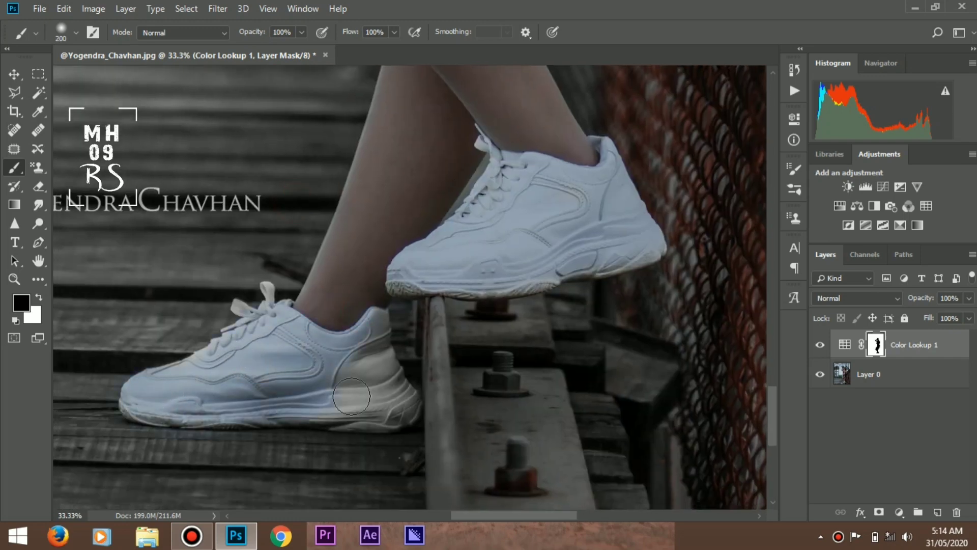
pyautogui.moveTo(351, 396); pyautogui.dragTo(377, 407)
# Inspect the thigh, knee and lower legs, and make white the painting colour
pyautogui.moveTo(394, 259); pyautogui.dragTo(383, 362)
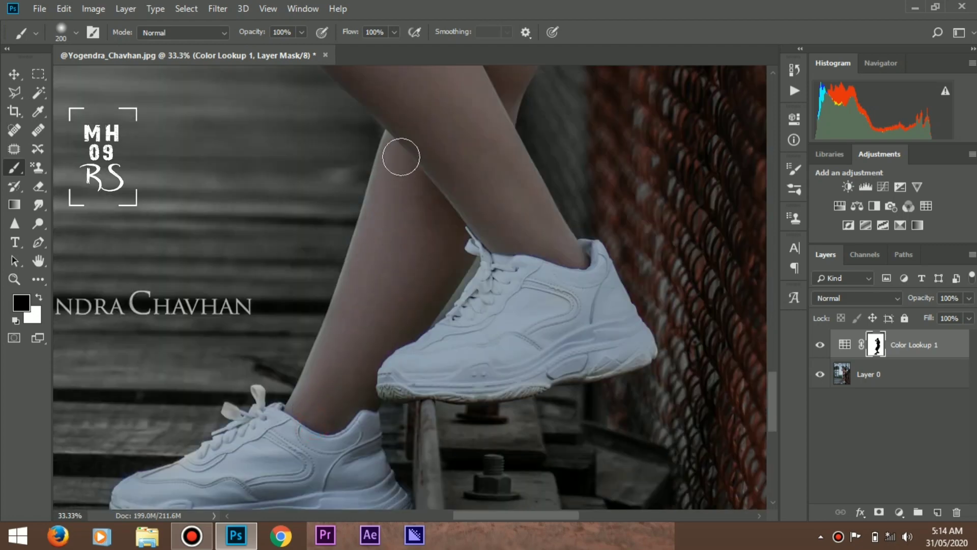
pyautogui.moveTo(453, 164); pyautogui.dragTo(503, 349)
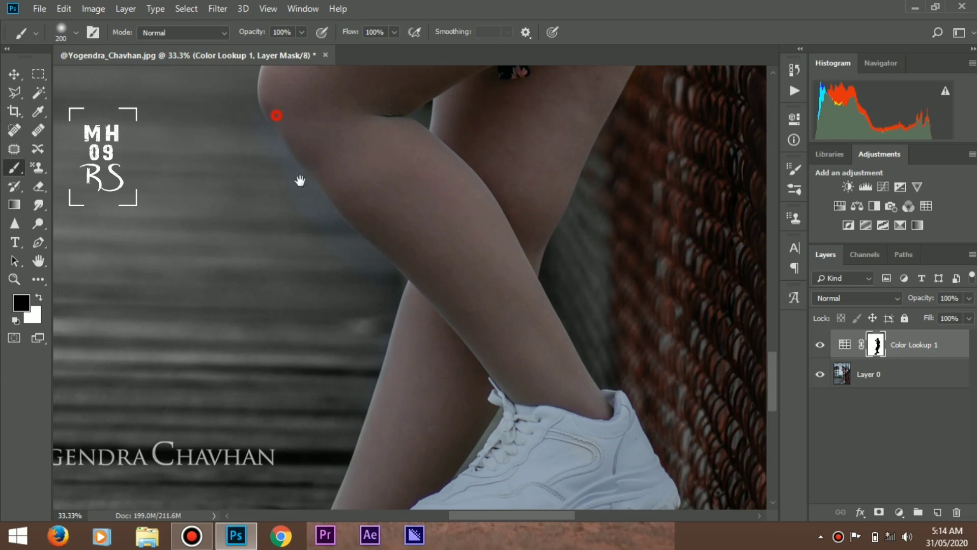
pyautogui.moveTo(279, 114); pyautogui.dragTo(364, 348)
pyautogui.click(38, 297)
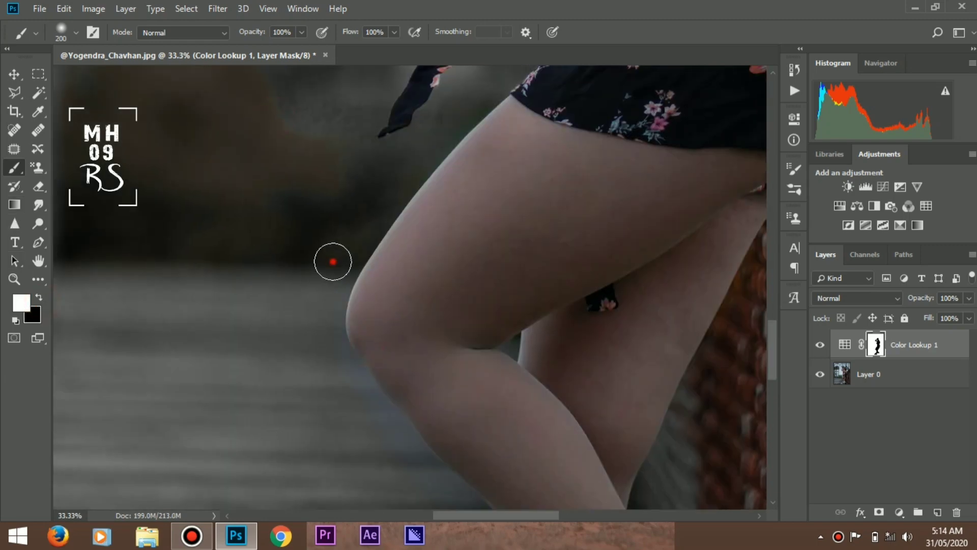
# Pan around the lower legs, shoes and rusty-fence edge to check the mask
pyautogui.moveTo(384, 445); pyautogui.dragTo(301, 302)
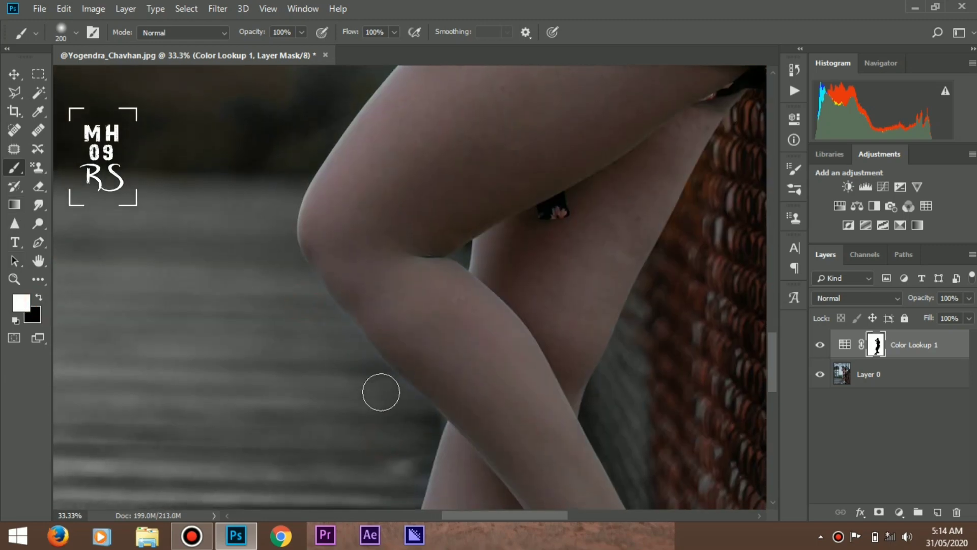
pyautogui.moveTo(341, 409); pyautogui.dragTo(335, 305)
pyautogui.moveTo(430, 383)
pyautogui.mouseDown()
pyautogui.moveTo(481, 256)
pyautogui.moveTo(473, 355)
pyautogui.mouseUp()
pyautogui.click(364, 410)
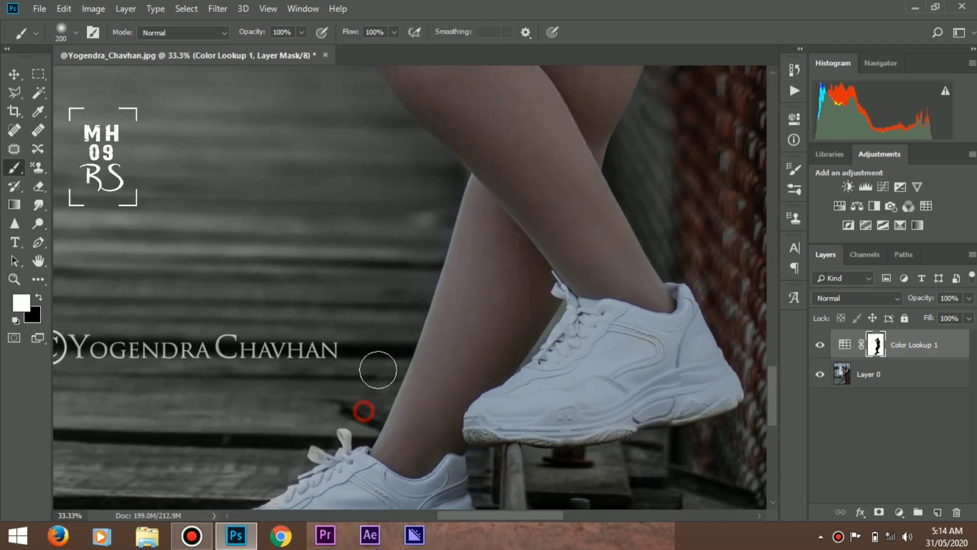
pyautogui.moveTo(360, 415); pyautogui.dragTo(403, 285)
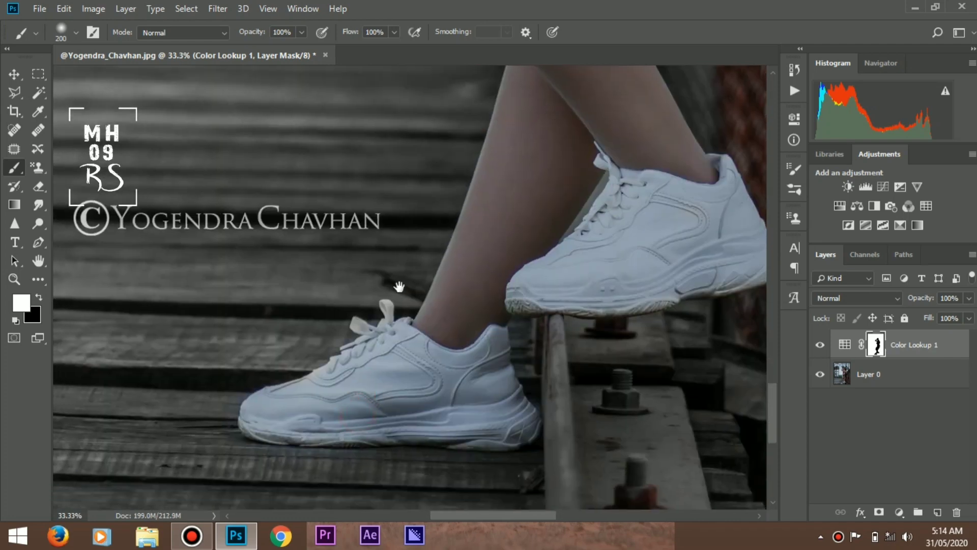
pyautogui.click(211, 449)
pyautogui.moveTo(265, 479)
pyautogui.mouseDown()
pyautogui.moveTo(351, 388)
pyautogui.moveTo(305, 425)
pyautogui.moveTo(438, 299)
pyautogui.mouseUp()
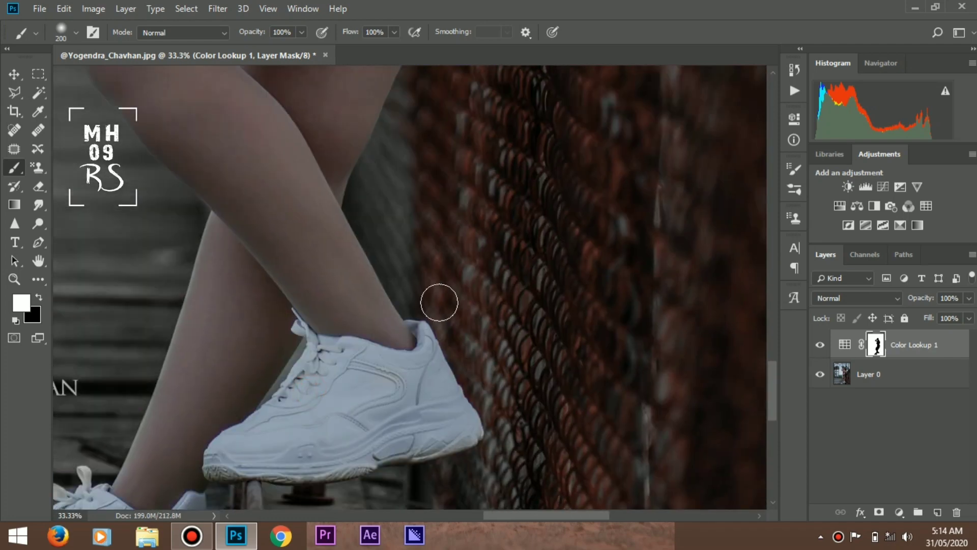
pyautogui.scroll(-1, 432, 299)
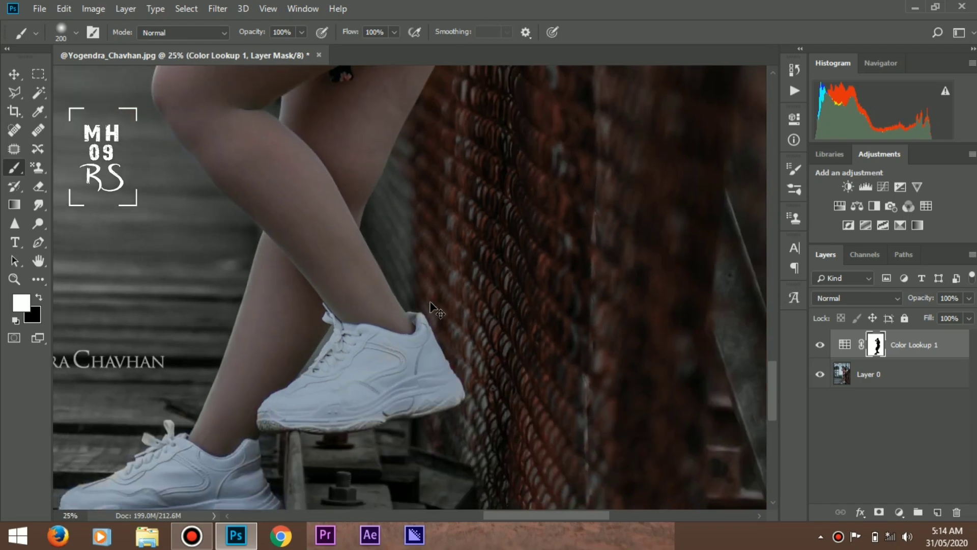
pyautogui.scroll(-3, 432, 315)
# Fit the photo on screen and lower the Color Lookup layer's opacity to 76%
pyautogui.hotkey('ctrl', '0')
pyautogui.rightClick(846, 380)
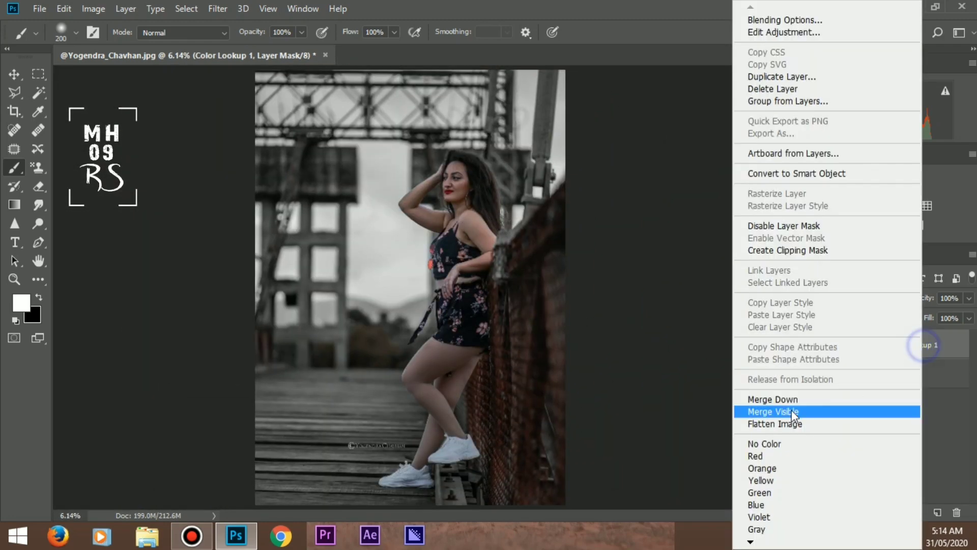
pyautogui.click(968, 298)
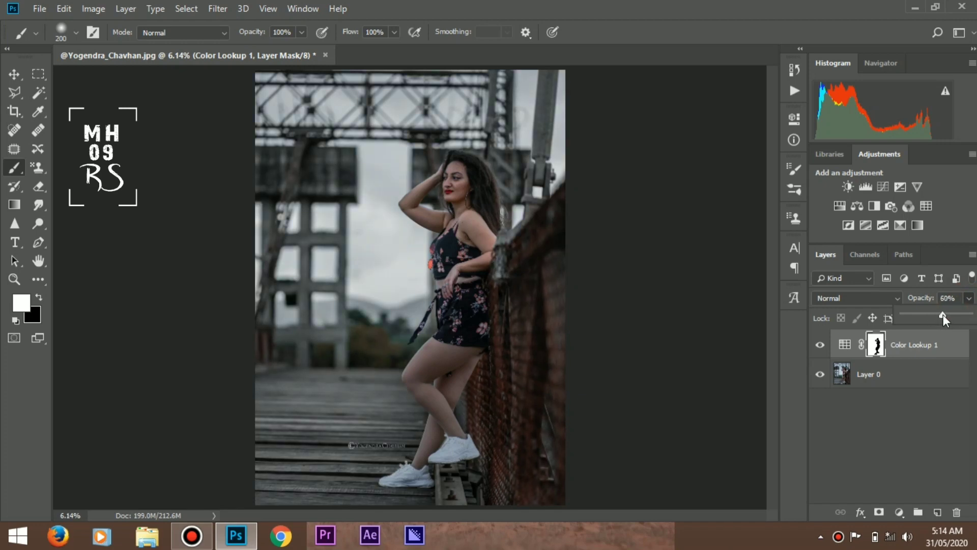
pyautogui.moveTo(943, 314)
pyautogui.mouseDown()
pyautogui.moveTo(974, 316)
pyautogui.moveTo(954, 314)
pyautogui.mouseUp()
pyautogui.rightClick(922, 344)
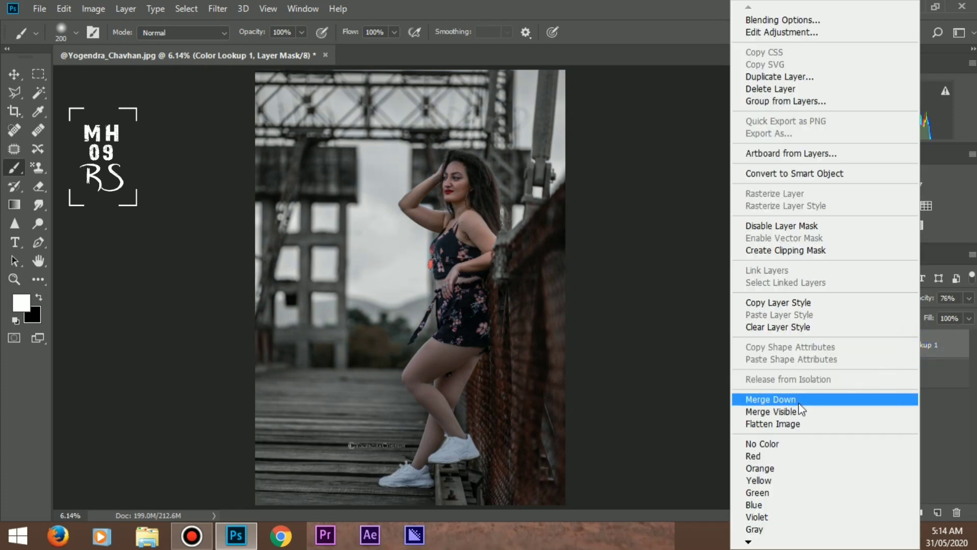
pyautogui.press('Escape')
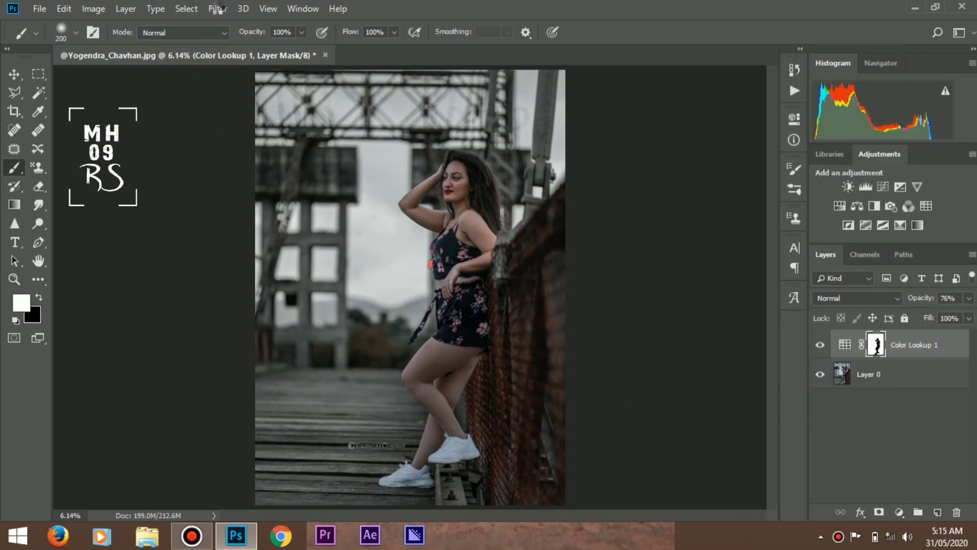
# In the Camera Raw Filter, raise Exposure to +0.75 and Vibrance to +10
pyautogui.click(215, 8)
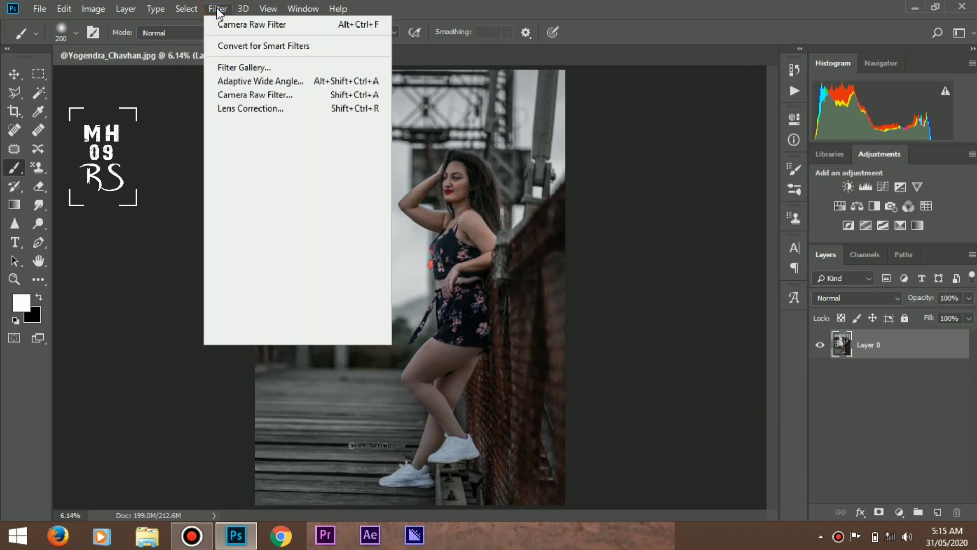
pyautogui.click(239, 96)
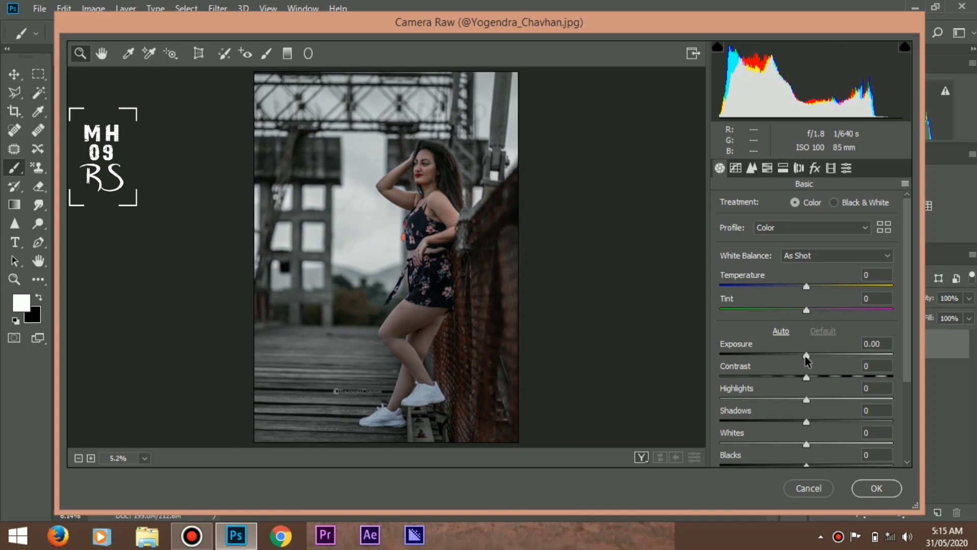
pyautogui.moveTo(806, 356)
pyautogui.mouseDown()
pyautogui.moveTo(823, 378)
pyautogui.moveTo(780, 399)
pyautogui.moveTo(820, 421)
pyautogui.moveTo(782, 443)
pyautogui.mouseUp()
pyautogui.moveTo(813, 355); pyautogui.dragTo(819, 356)
pyautogui.scroll(-3, 803, 448)
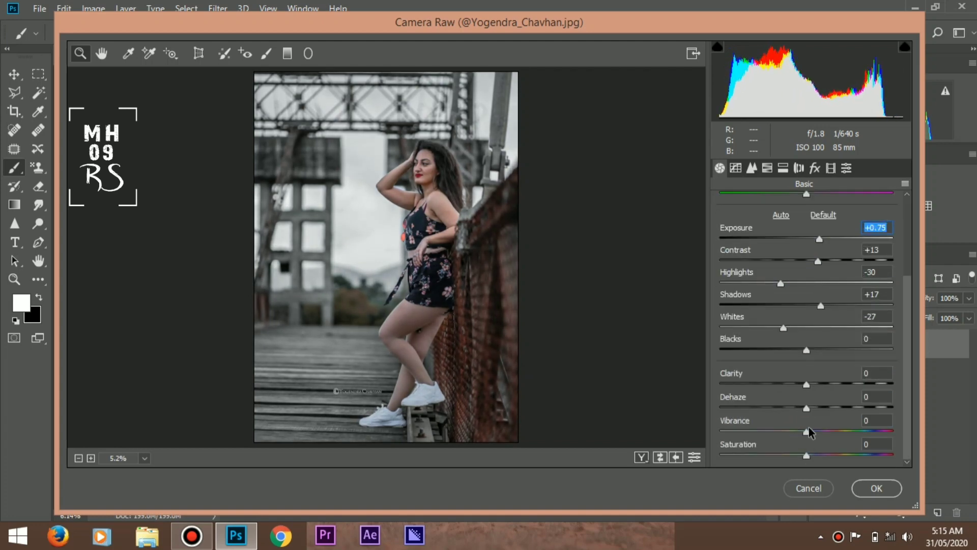
pyautogui.moveTo(806, 431)
pyautogui.mouseDown()
pyautogui.moveTo(831, 431)
pyautogui.moveTo(821, 436)
pyautogui.mouseUp()
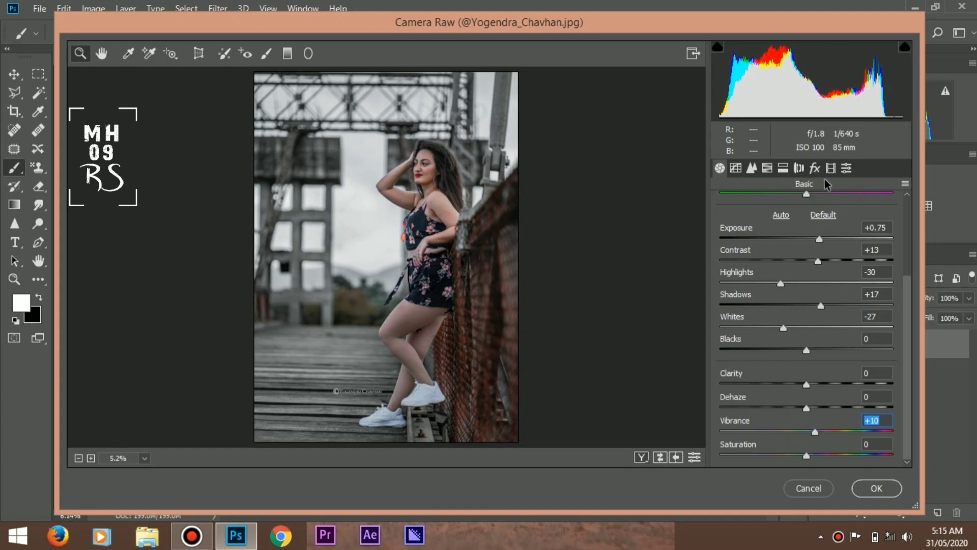
# Add a -34 post-crop vignette with Roundness +37 and apply the Camera Raw edits
pyautogui.click(815, 168)
pyautogui.moveTo(813, 356)
pyautogui.mouseDown()
pyautogui.moveTo(786, 354)
pyautogui.moveTo(774, 379)
pyautogui.moveTo(811, 378)
pyautogui.mouseUp()
pyautogui.moveTo(810, 424)
pyautogui.mouseDown()
pyautogui.moveTo(802, 424)
pyautogui.moveTo(854, 402)
pyautogui.moveTo(802, 426)
pyautogui.moveTo(842, 427)
pyautogui.moveTo(829, 425)
pyautogui.mouseUp()
pyautogui.moveTo(787, 354); pyautogui.dragTo(780, 354)
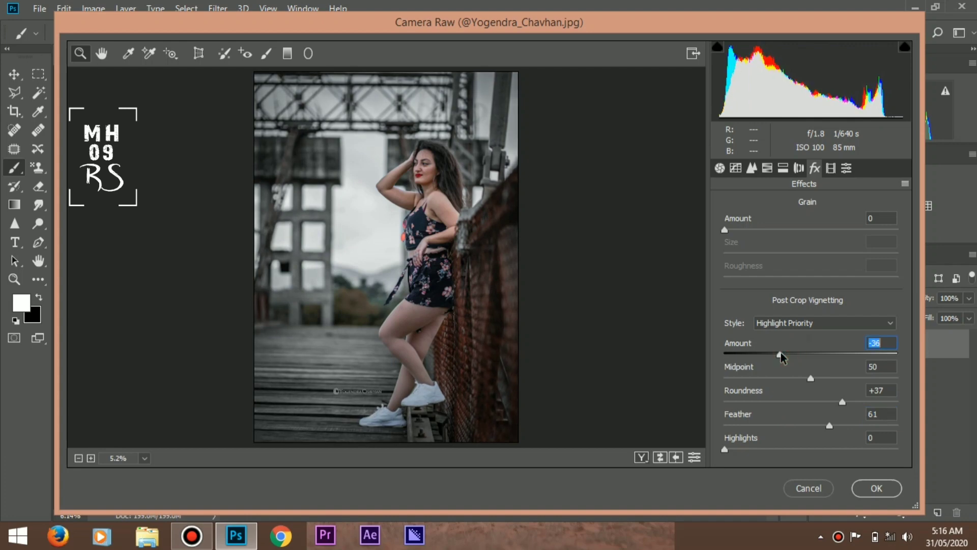
pyautogui.click(885, 488)
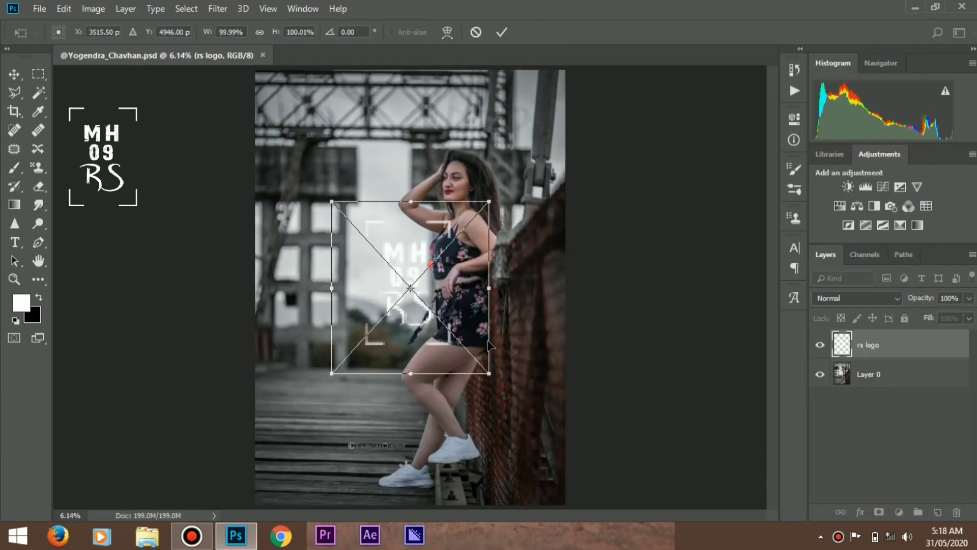
# Scale the RS logo to about 25%, place it top-left, then select Layer 0
pyautogui.moveTo(488, 374); pyautogui.dragTo(418, 295)
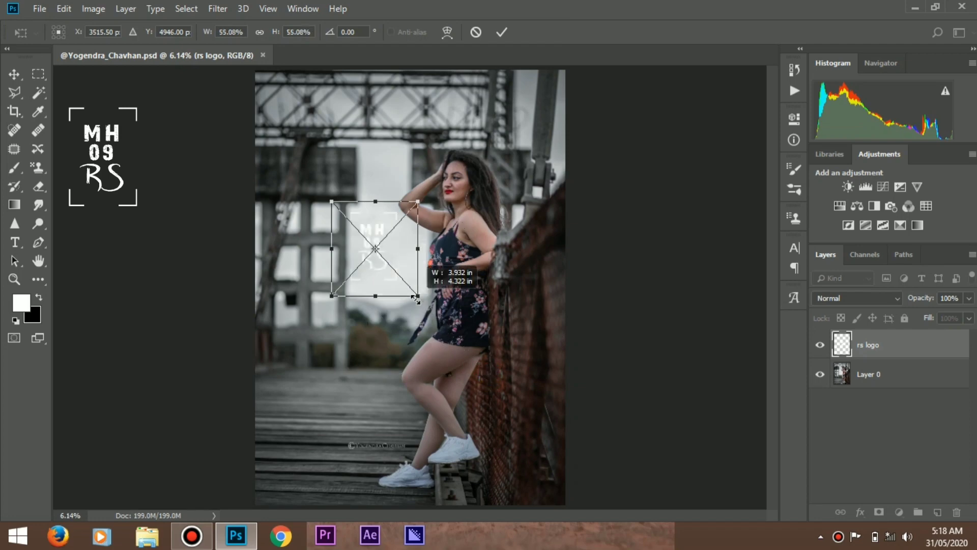
pyautogui.moveTo(366, 239); pyautogui.dragTo(290, 107)
pyautogui.moveTo(341, 163); pyautogui.dragTo(284, 106)
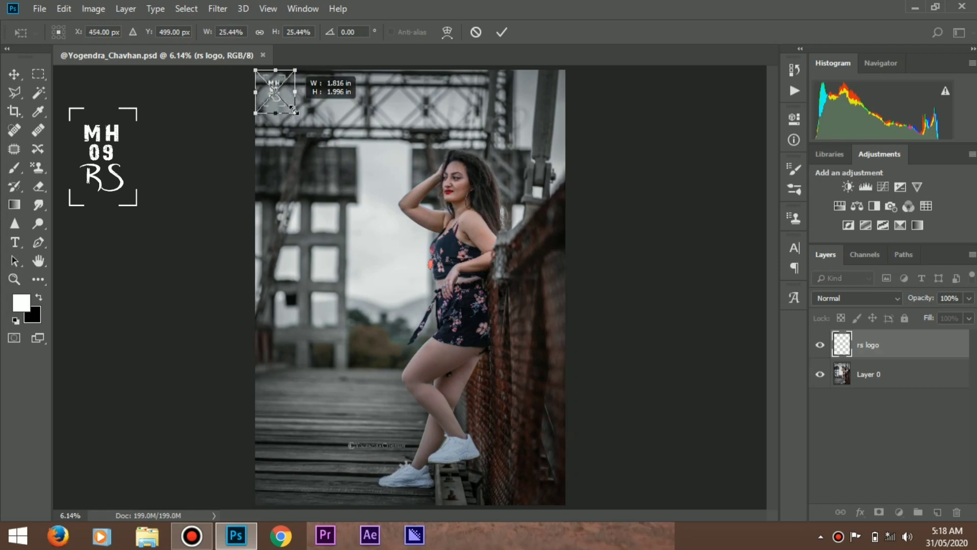
pyautogui.click(501, 32)
pyautogui.press('b')
pyautogui.press('Return')
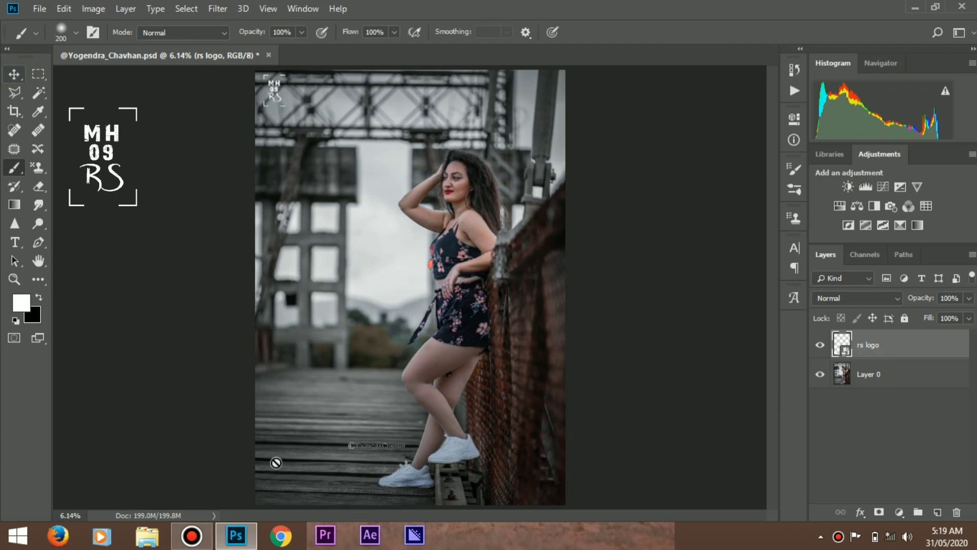
pyautogui.press('v')
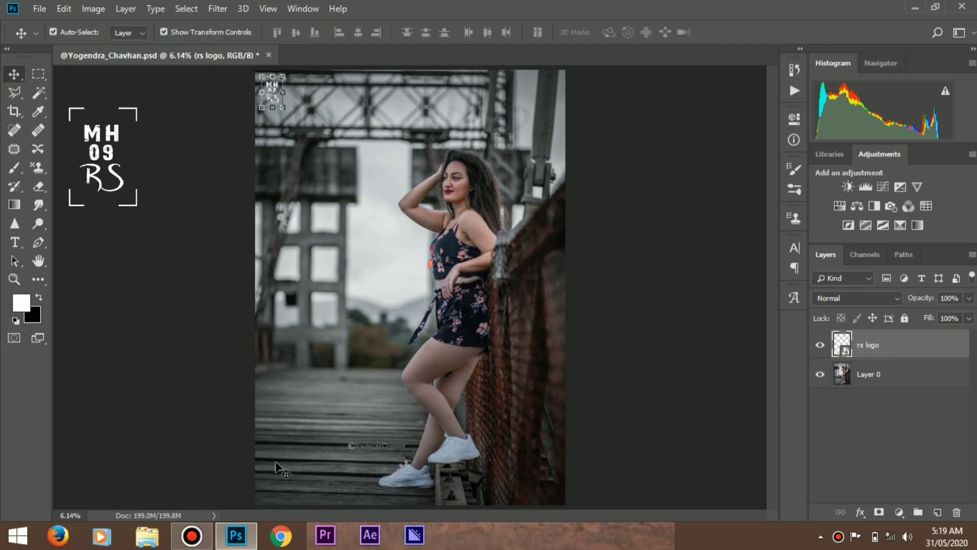
pyautogui.press('Left')
pyautogui.click(925, 374)
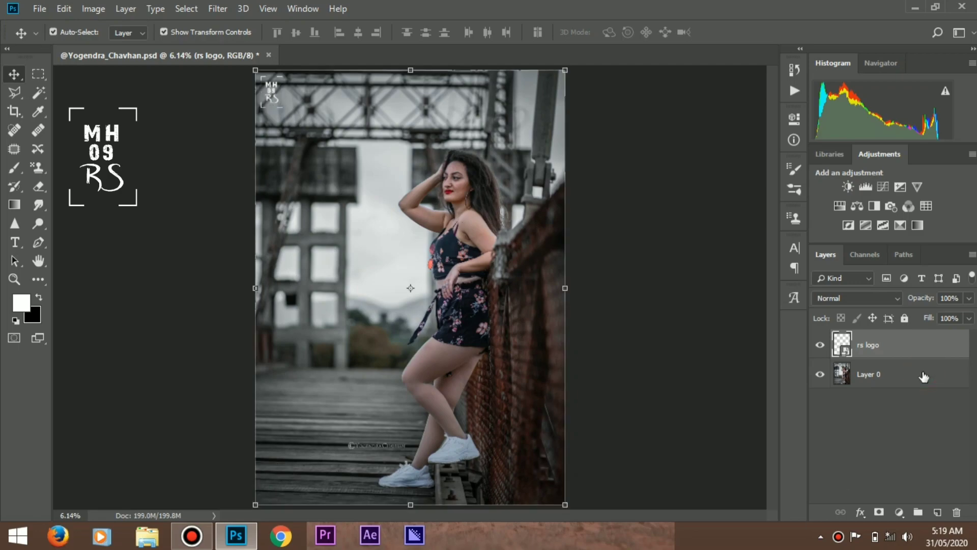